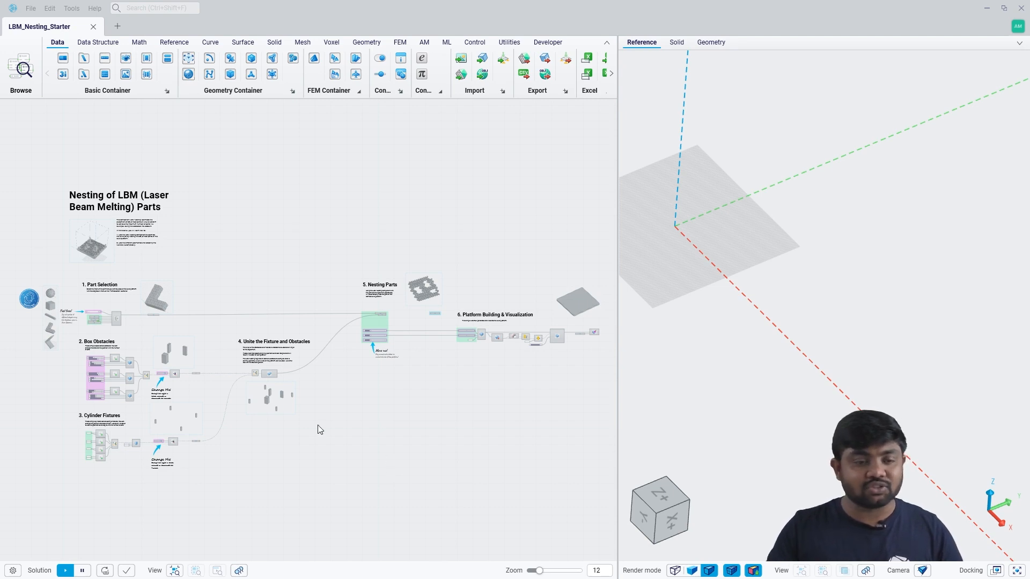
- Show the L-Shape part coming out of the Stream Filter under Part Selection in the 3D view
scroll(99, 325, "up", 6)
left_click(165, 276)
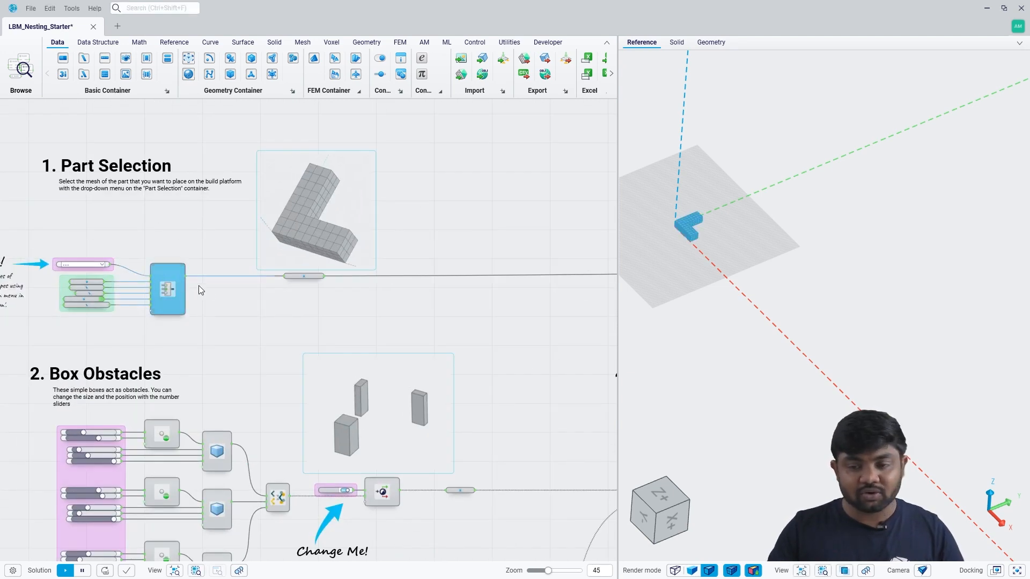
scroll(92, 304, "up", 4)
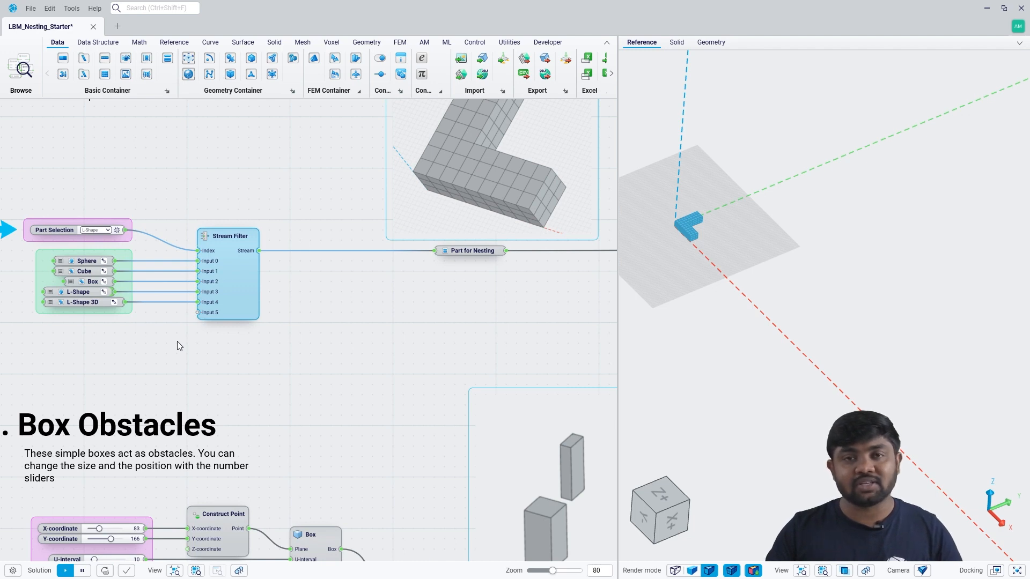
- Show the outputs of the Box Obstacles and Cylinder Fixtures sections in the 3D view
scroll(259, 260, "down", 5)
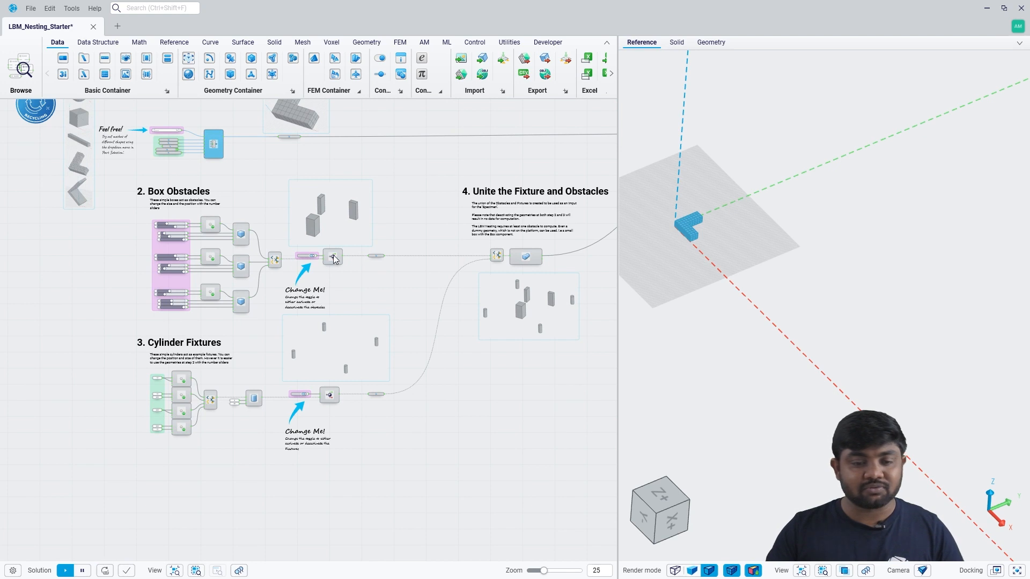
left_click(376, 256)
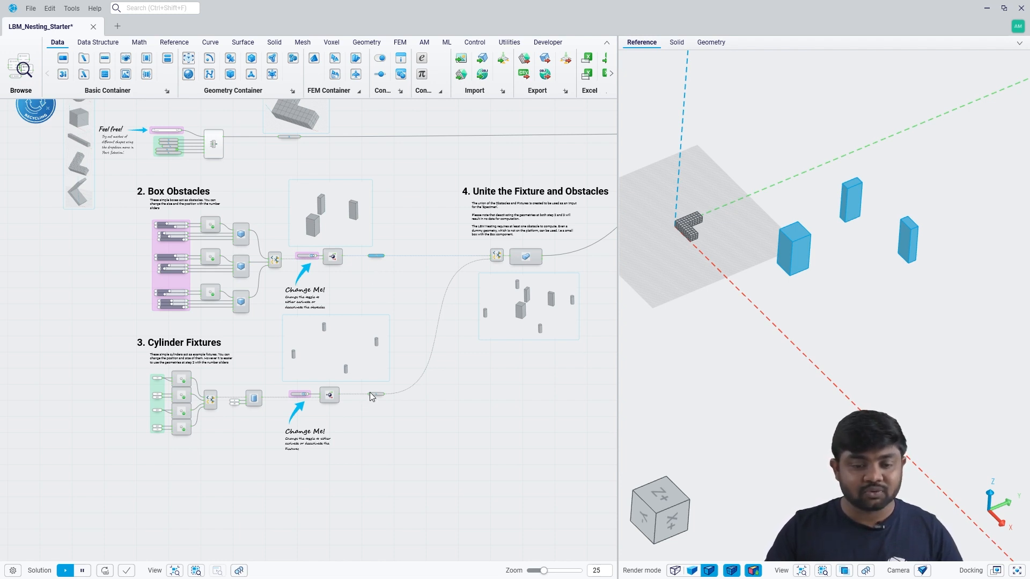
mouse_move(374, 397)
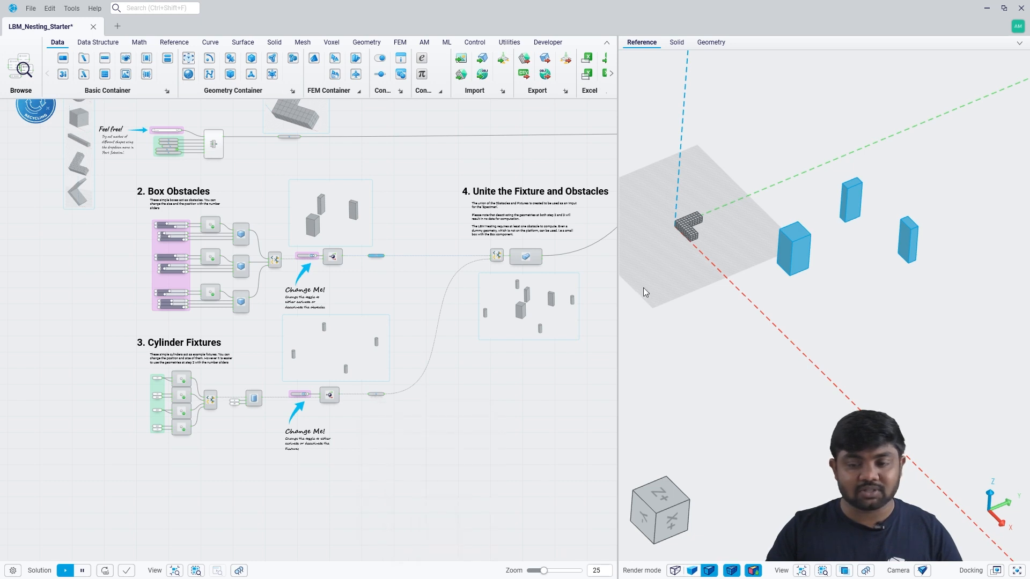
left_click(378, 396)
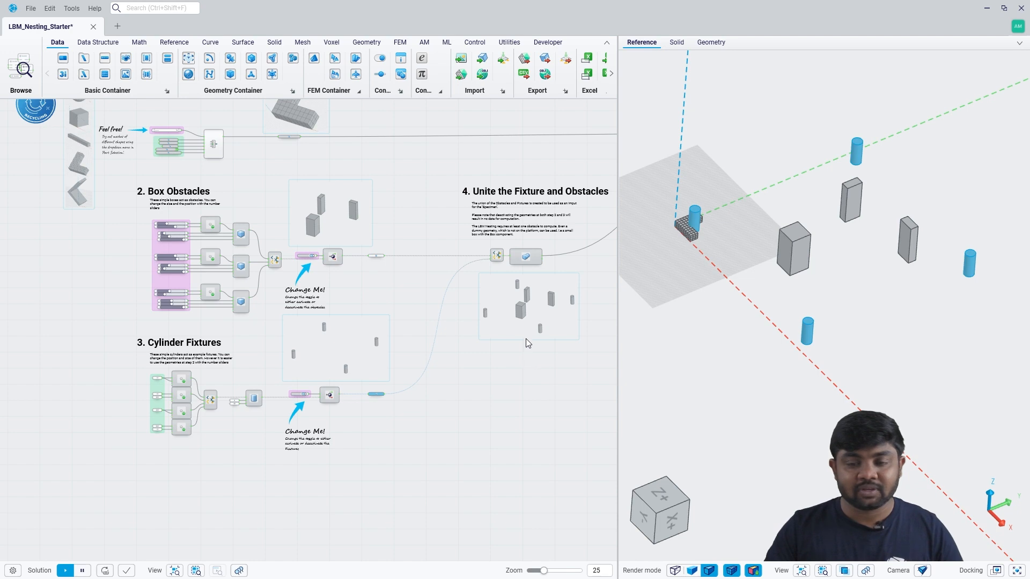
- Turn on General topology in the settings of the Union node that joins the fixtures and obstacles
scroll(560, 255, "up", 5)
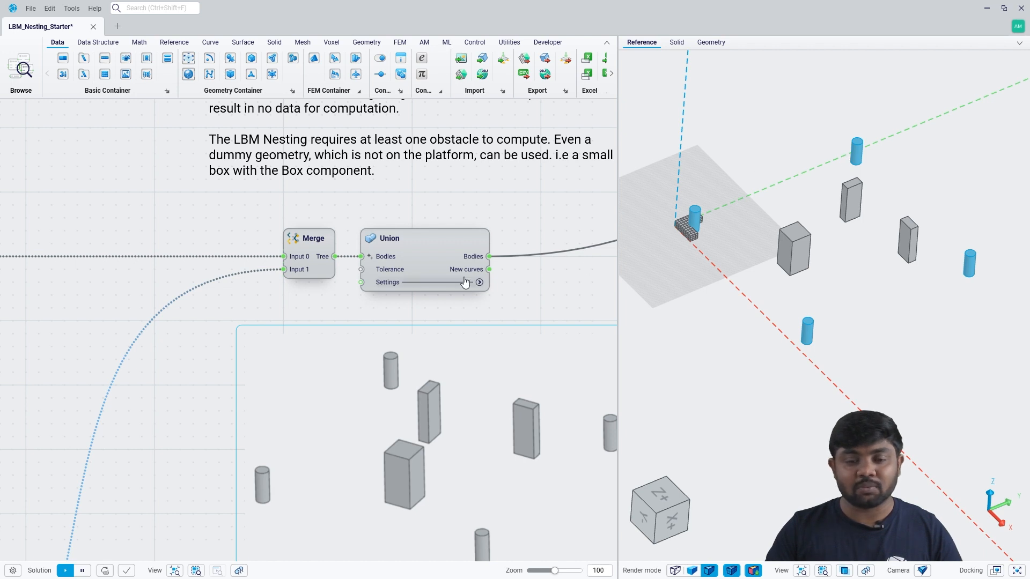
mouse_move(472, 258)
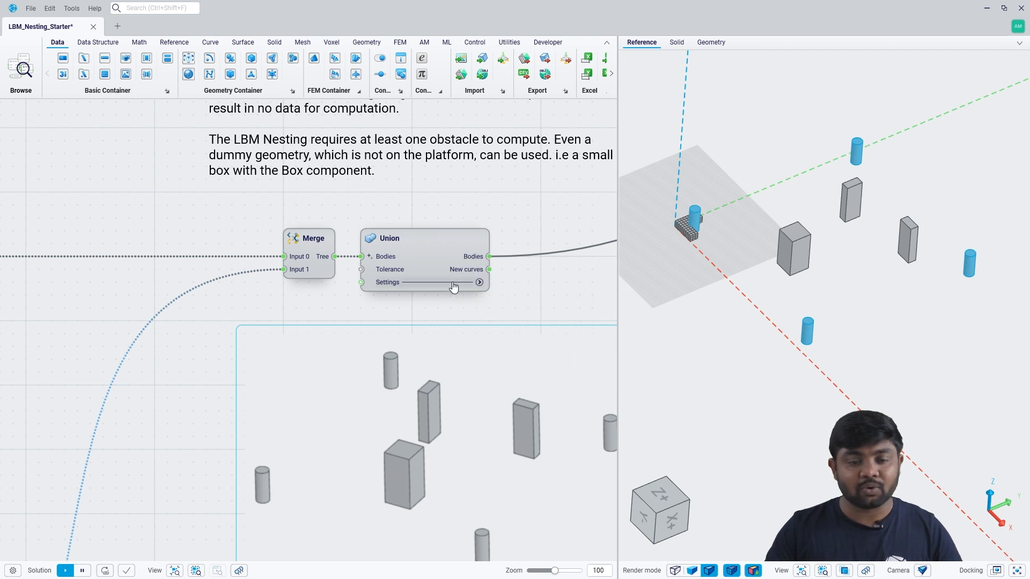
left_click(479, 282)
left_click(453, 333)
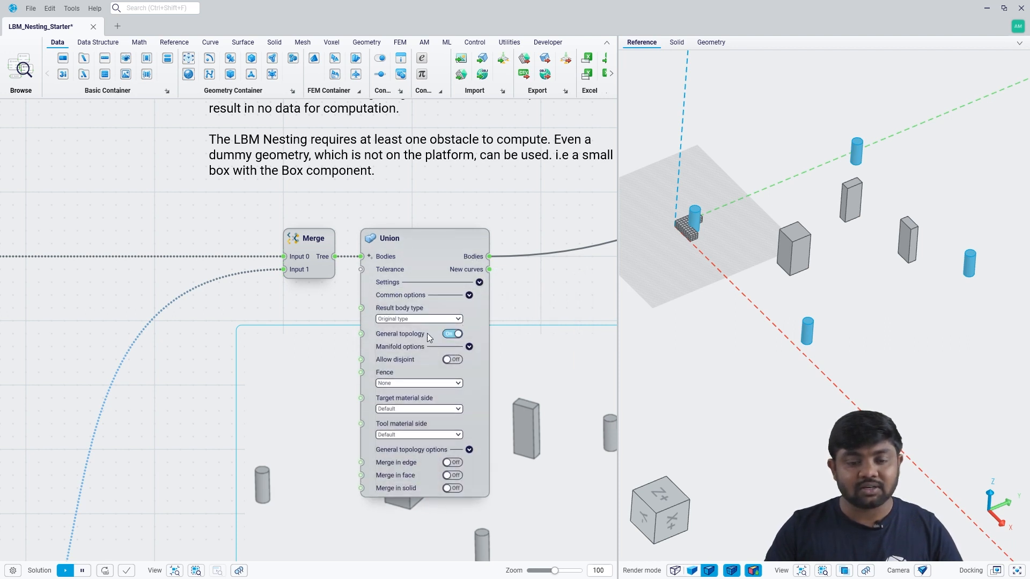
mouse_move(433, 337)
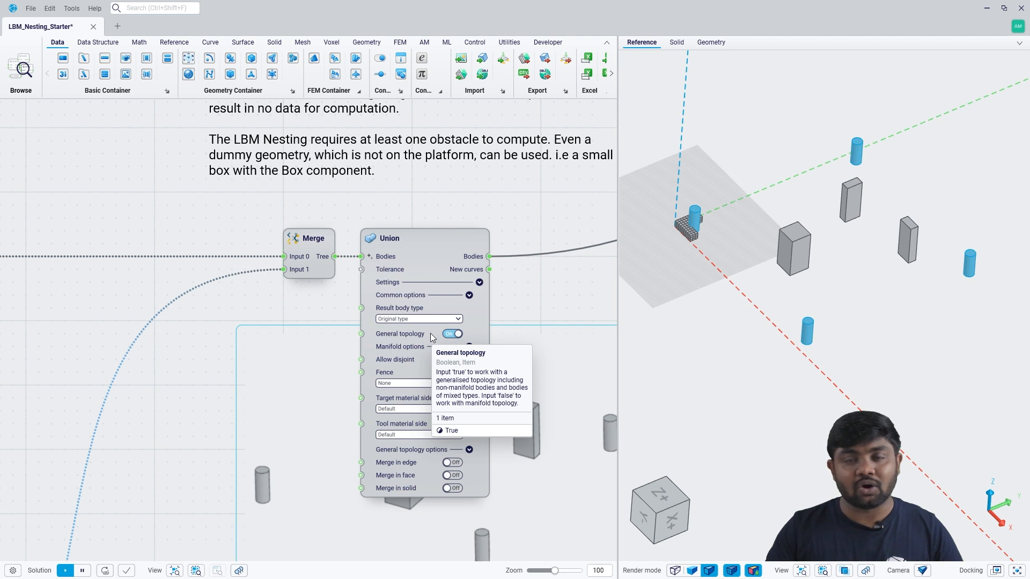
mouse_move(469, 258)
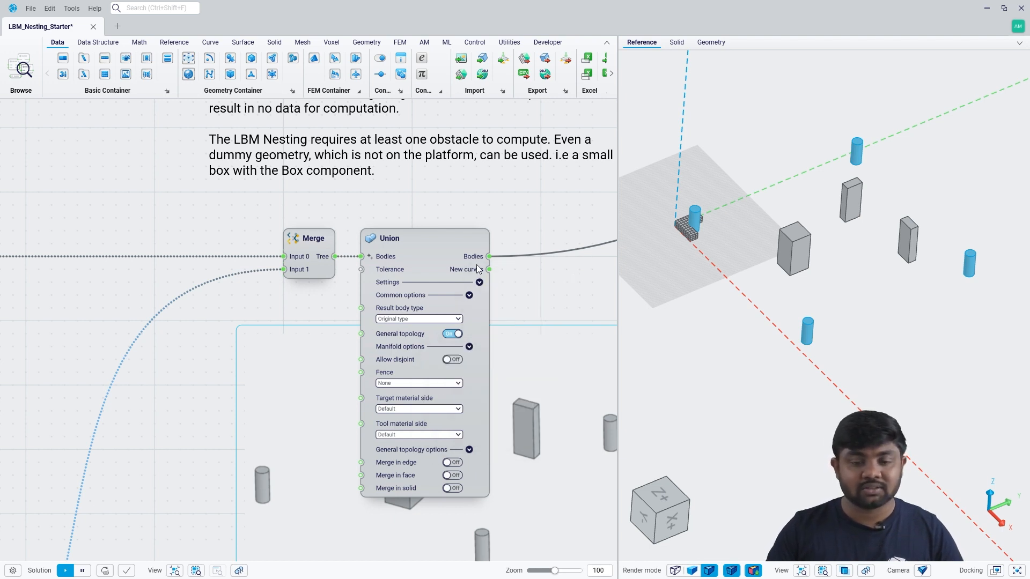
left_click(469, 282)
- Add an LBM Nesting component under Nesting Parts, next to the Part for Nesting and Specimen containers
scroll(324, 338, "down", 2)
scroll(325, 339, "down", 10)
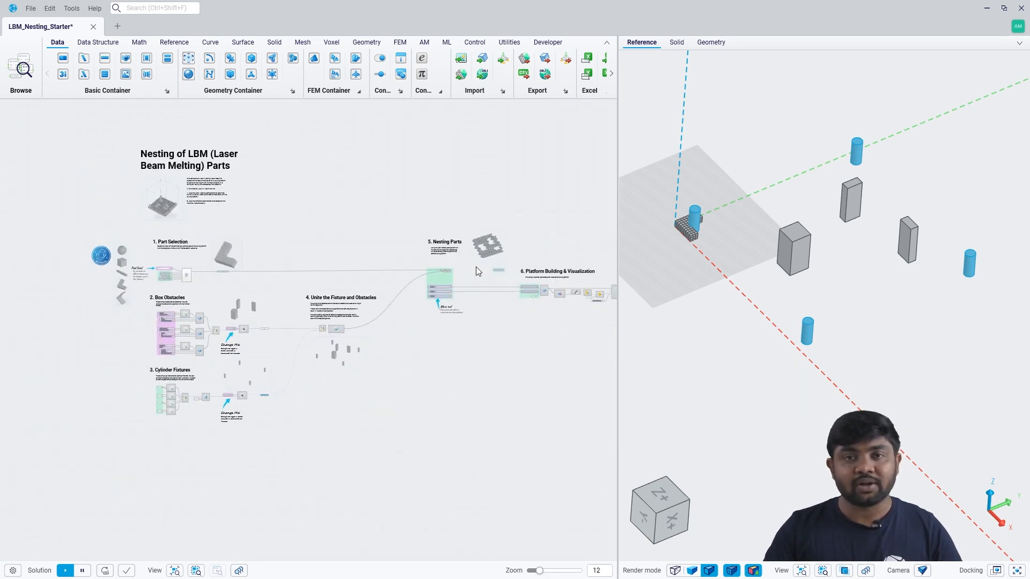
left_click(424, 43)
left_click(118, 91)
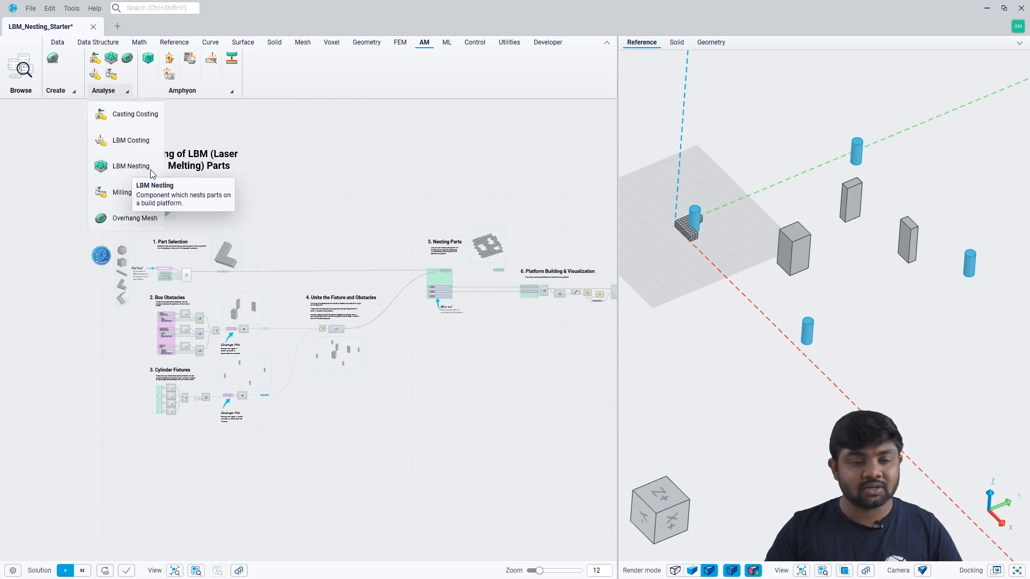
left_click(131, 166)
left_click(478, 278)
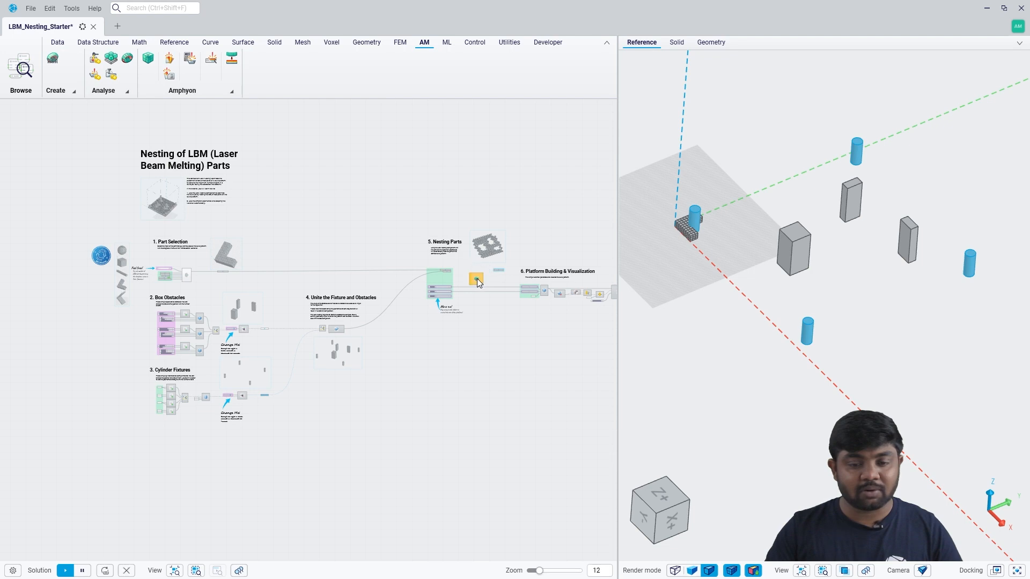
scroll(462, 268, "up", 10)
left_click_drag(554, 354, 474, 291)
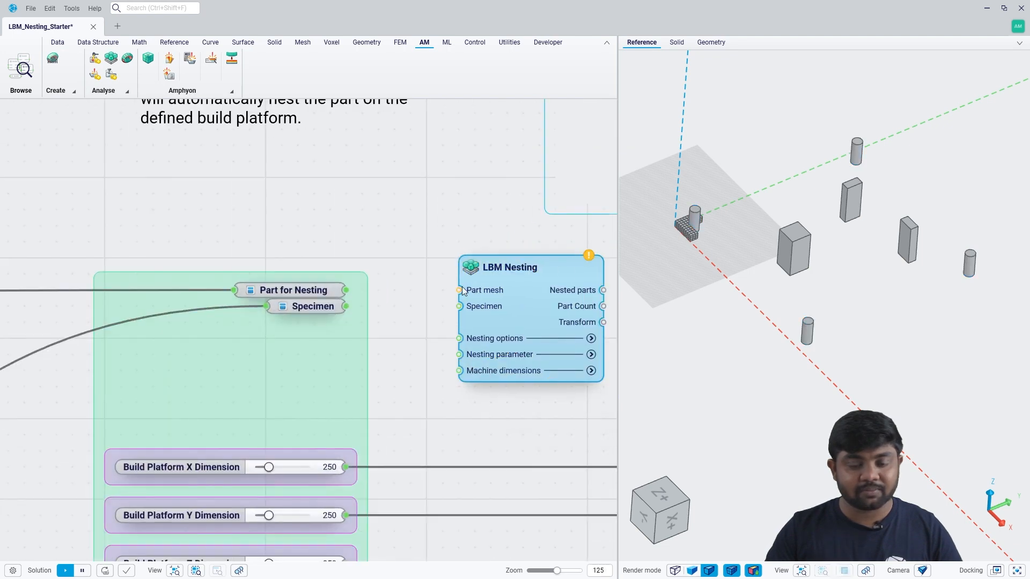
- Search the canvas component list for "lbm nes" and close it without adding another node
scroll(465, 292, "down", 3)
right_click(449, 306)
left_click(449, 305)
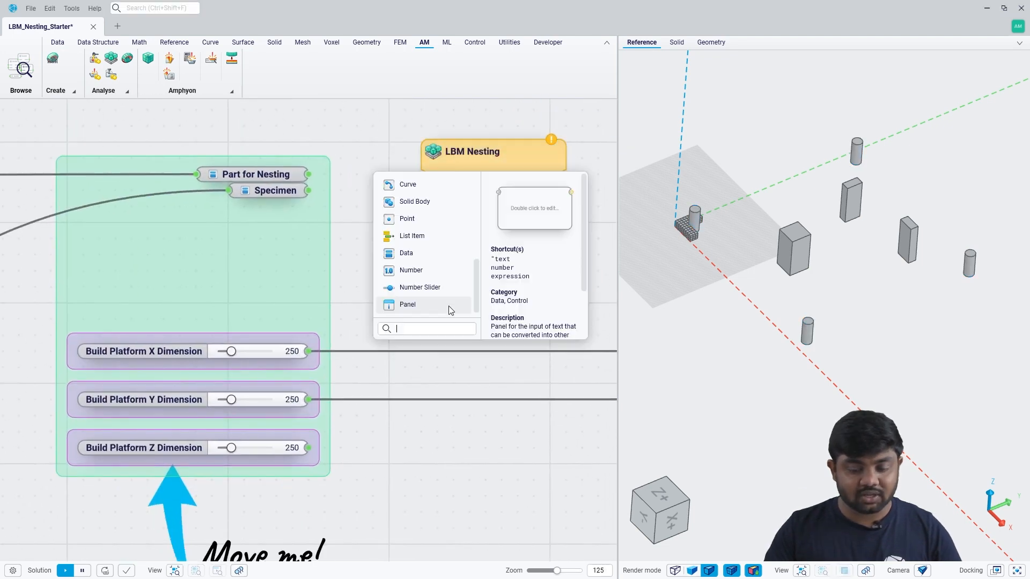
type("lbm nes")
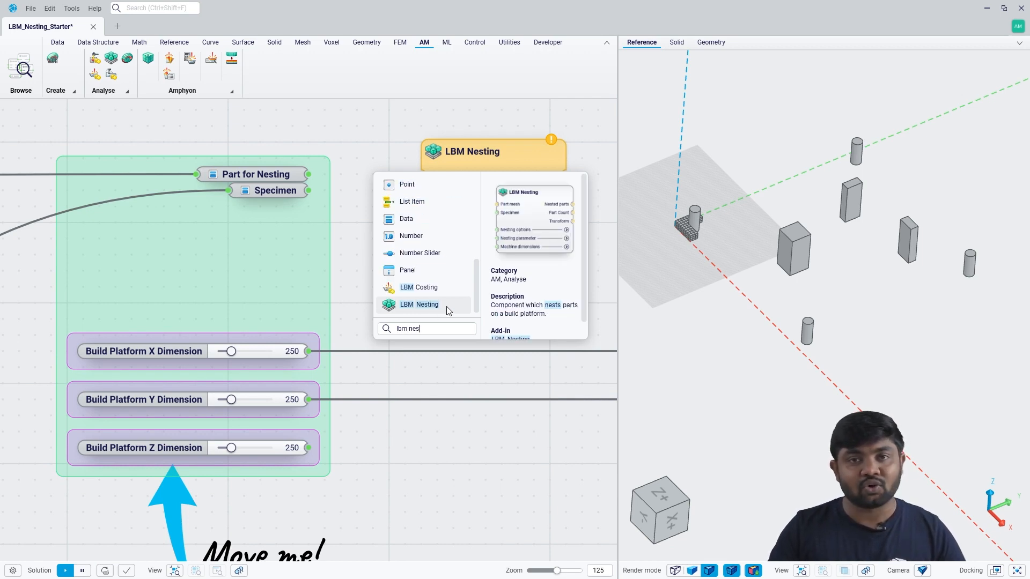
left_click(454, 309)
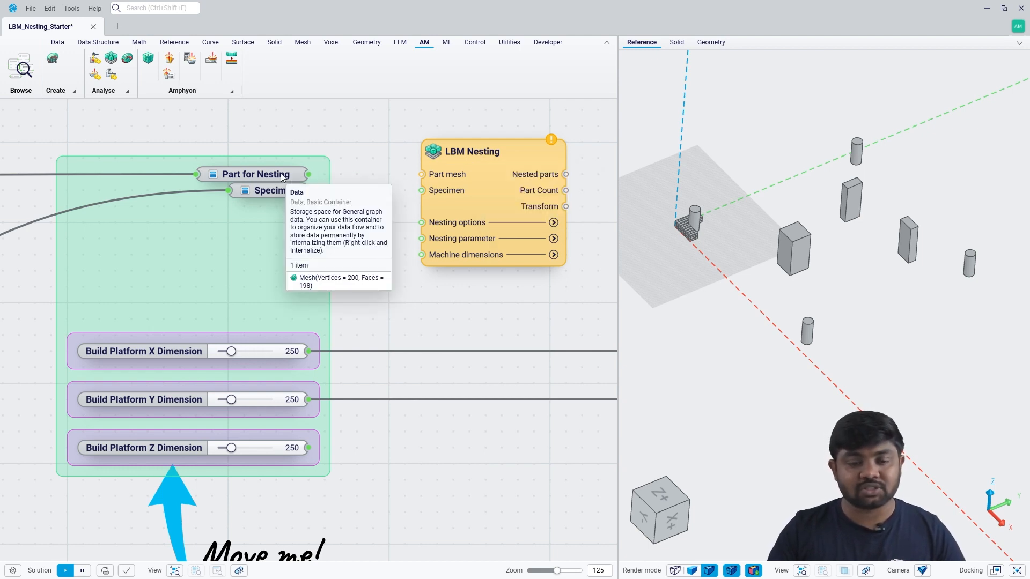
- Connect Part for Nesting to the Part mesh input of LBM Nesting and expand its nesting options and nesting parameter sections
left_click_drag(309, 175, 420, 176)
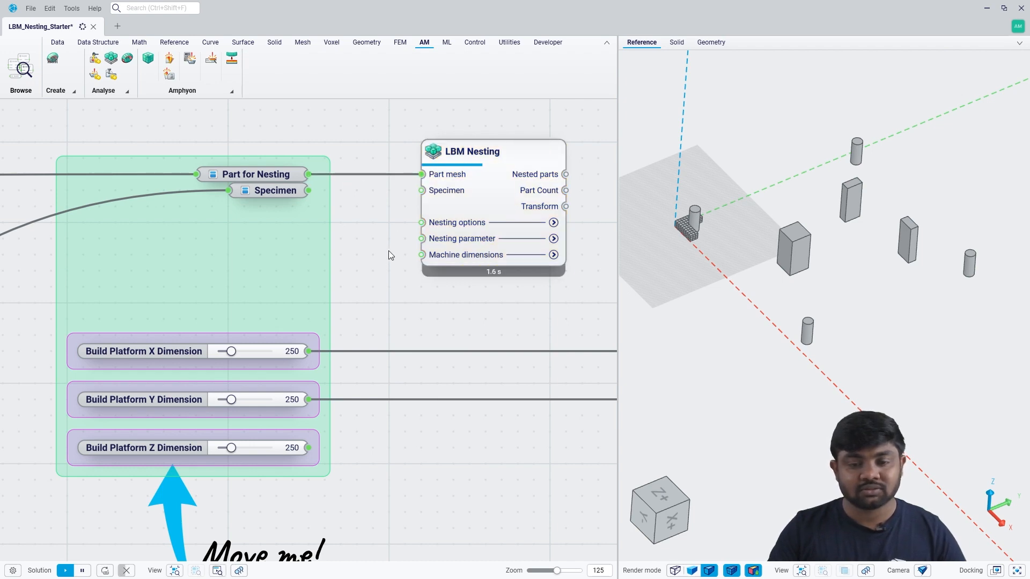
scroll(795, 274, "down", 3)
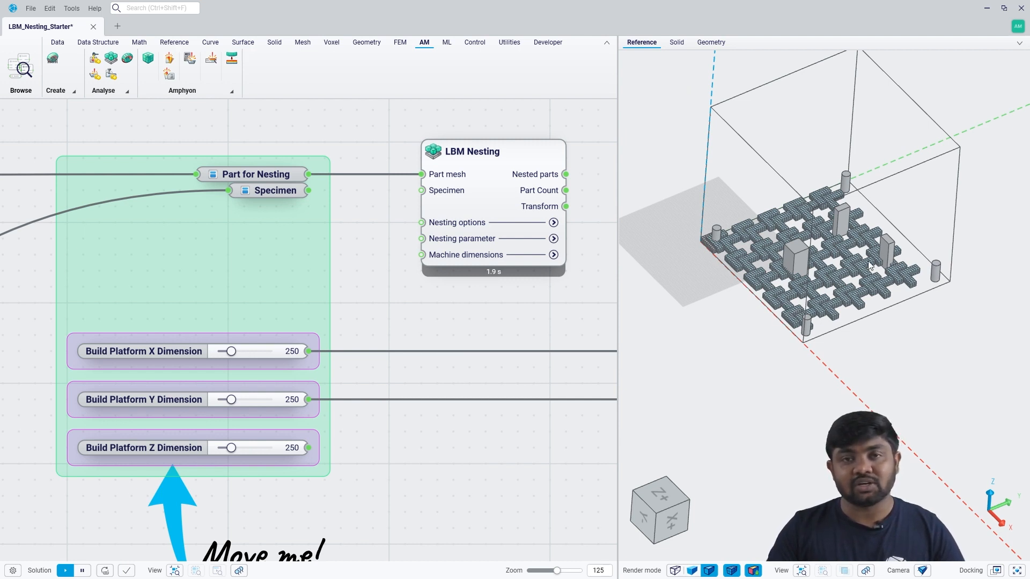
left_click(477, 224)
left_click(478, 271)
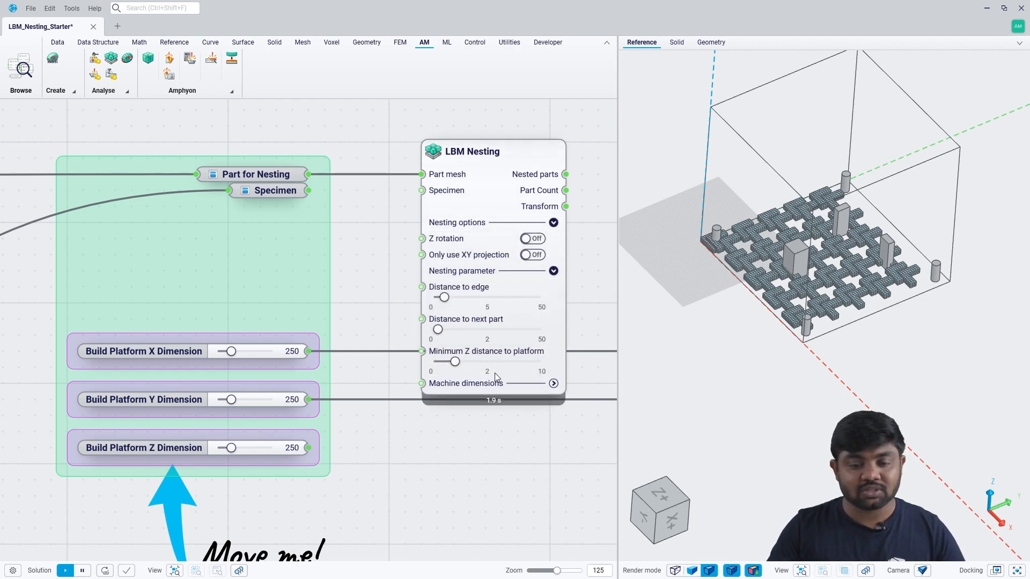
- Expand the machine dimensions of LBM Nesting and connect the Build Platform X, Y and Z sliders to the matching platform dimension inputs
left_click(482, 383)
right_click_drag(387, 391, 375, 317)
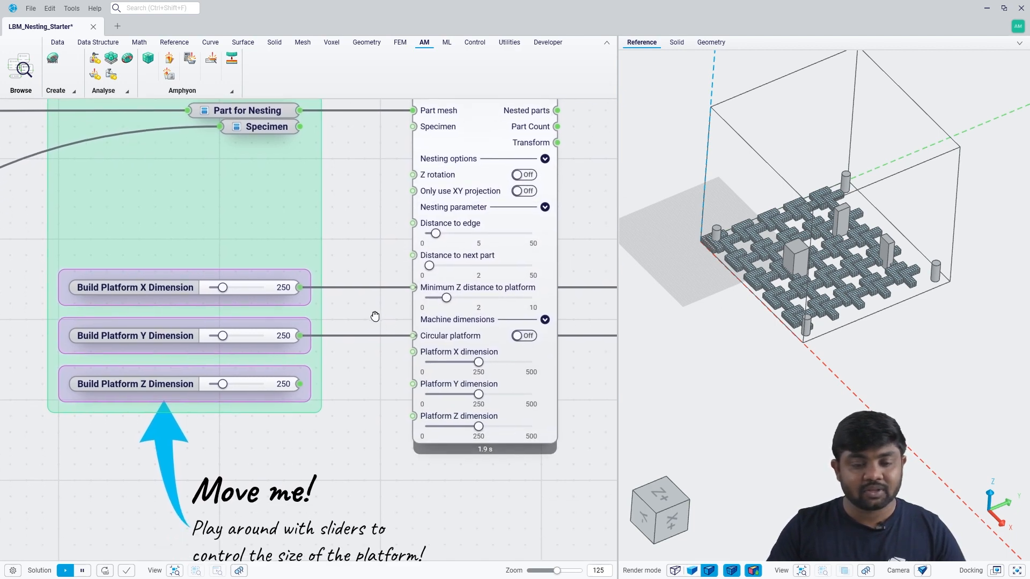
left_click_drag(302, 288, 413, 352)
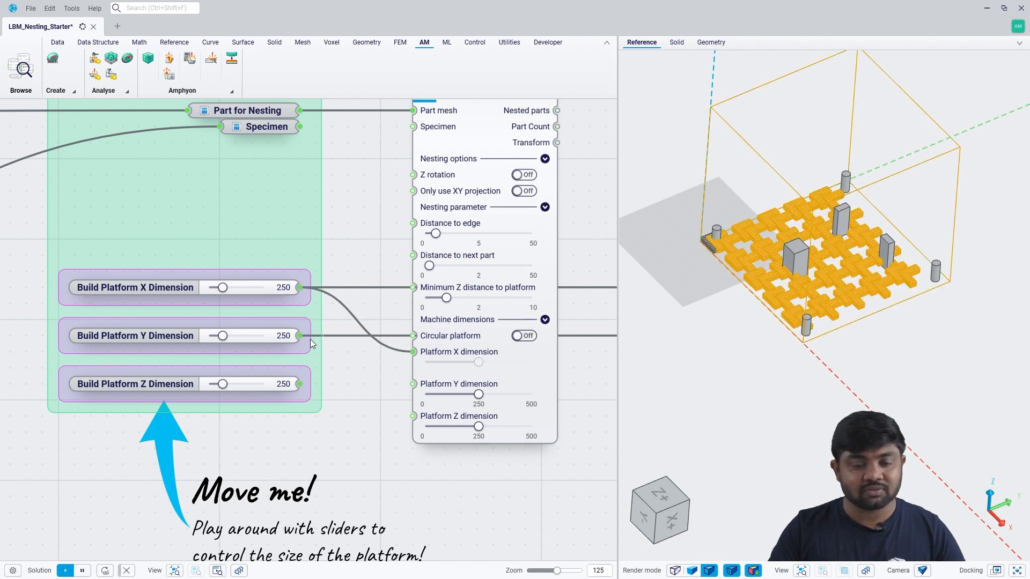
left_click_drag(300, 335, 300, 384)
scroll(389, 443, "down", 1)
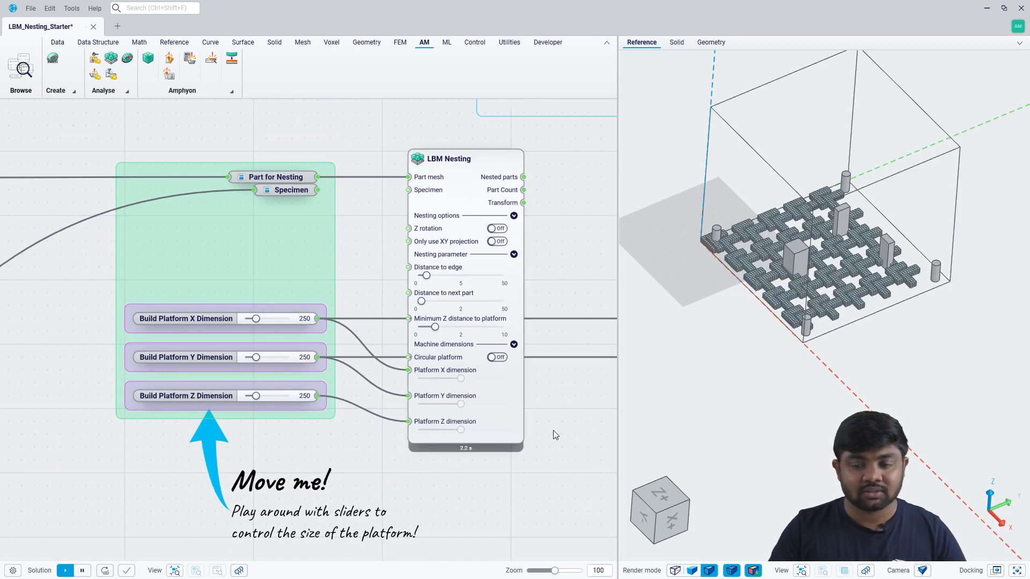
- Display the 3D view shaded without edges and examine the nested parts around the obstacles from above
left_click(693, 571)
scroll(787, 241, "up", 5)
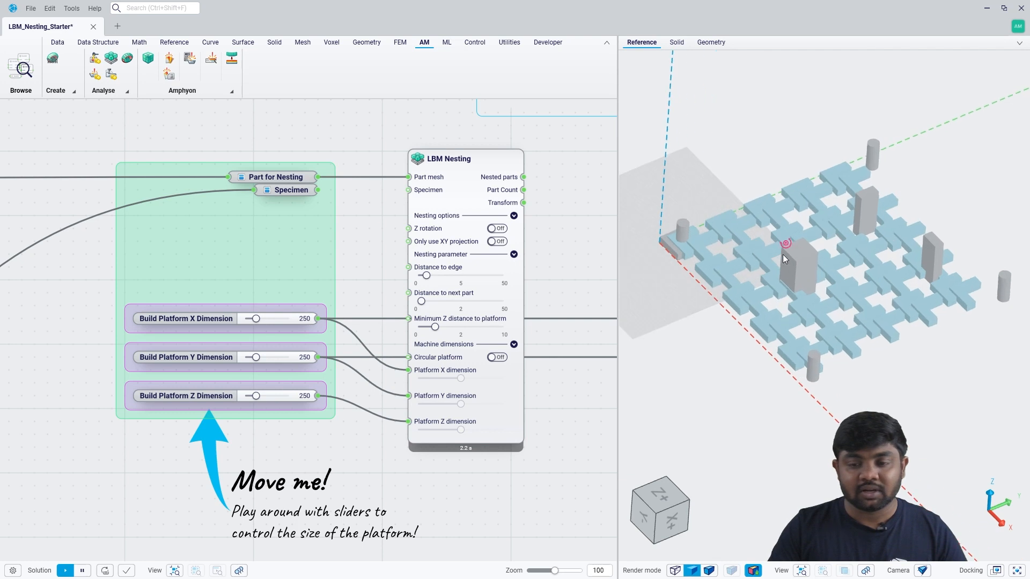
middle_click_drag(767, 303, 787, 271)
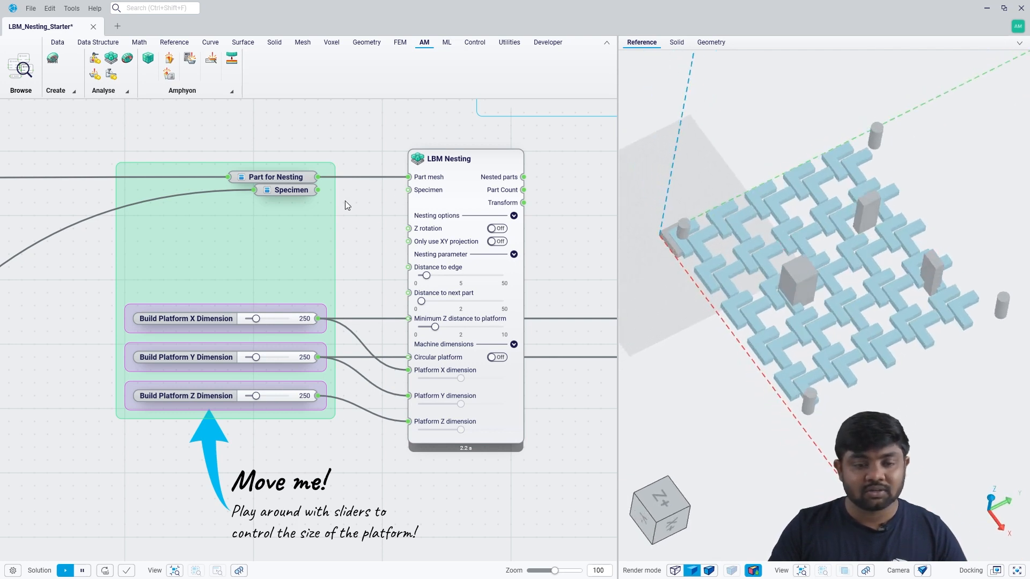
- Hide the Specimen container's preview and connect it to the Specimen input of LBM Nesting
left_click(297, 191)
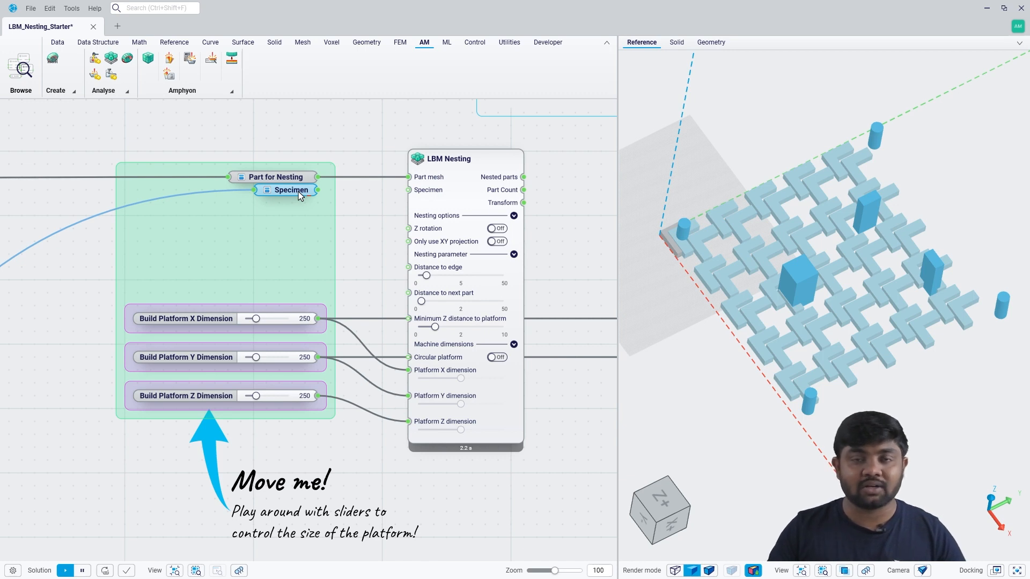
key("space")
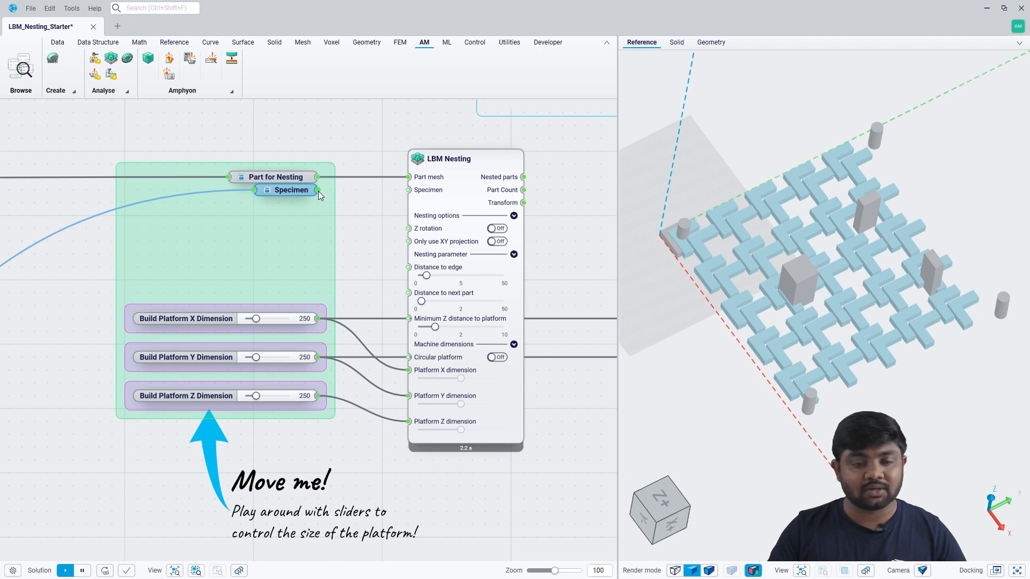
left_click_drag(318, 191, 408, 190)
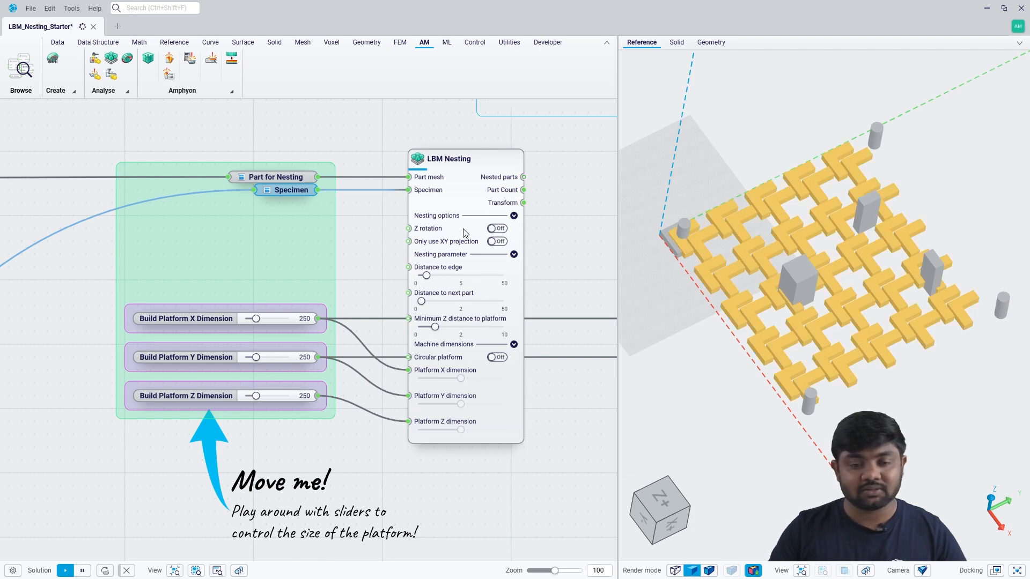
- Examine the clearance between the nested L-shaped parts and the box obstacles
scroll(797, 293, "up", 10)
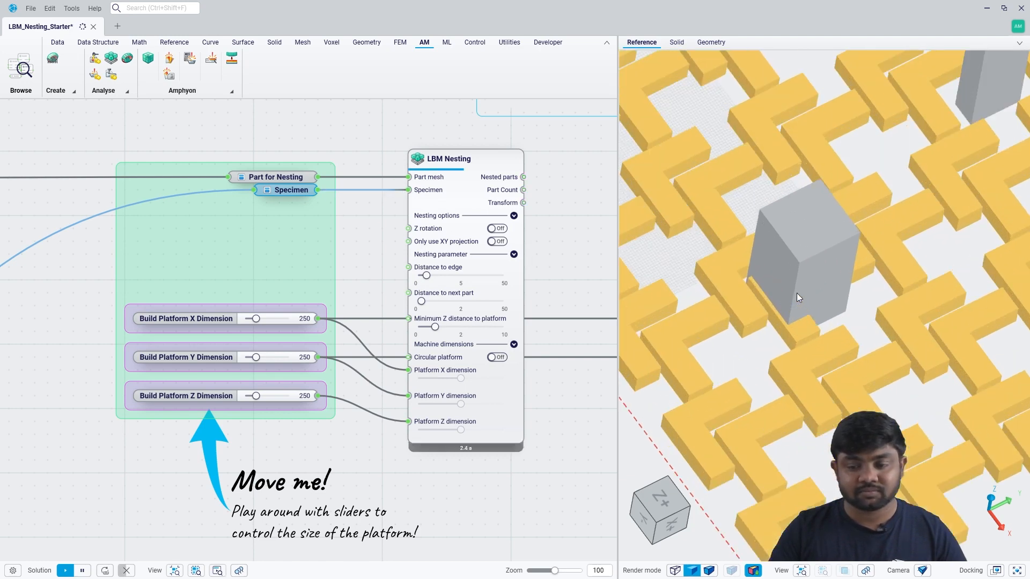
scroll(780, 300, "down", 2)
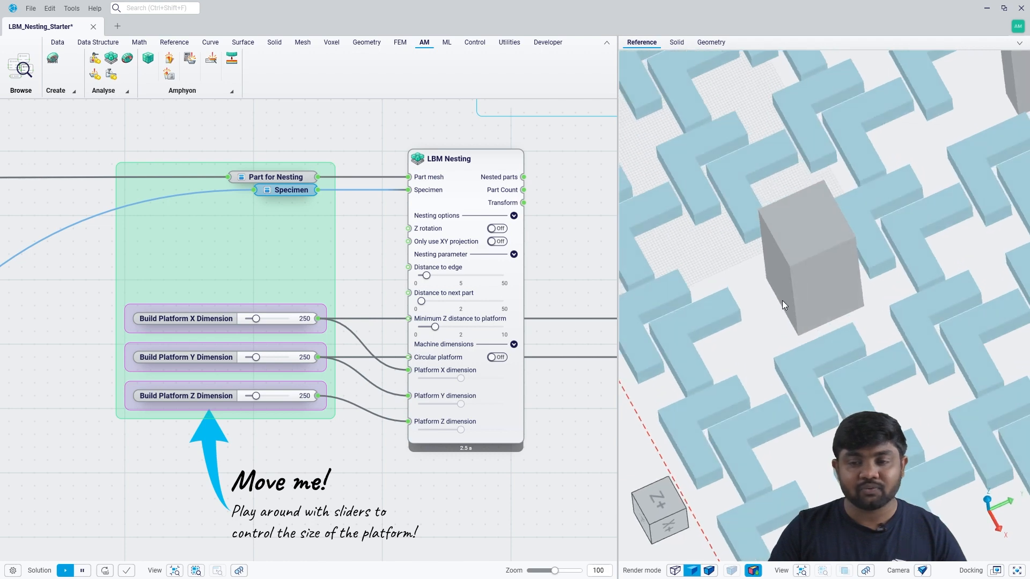
scroll(791, 307, "down", 1)
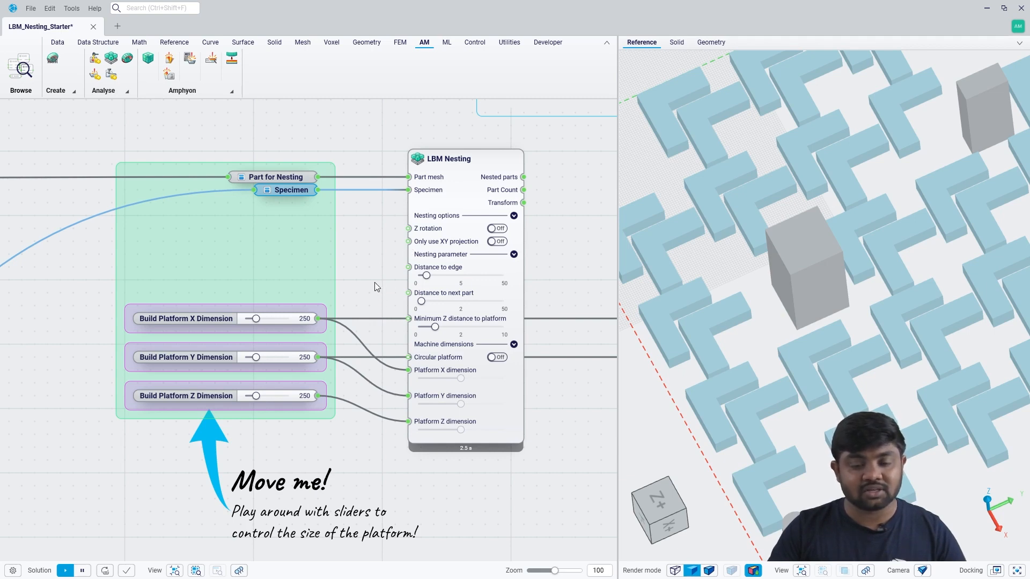
- Read the description of the Distance to edge parameter and display the 3D view shaded with edges
right_click_drag(375, 282, 360, 282)
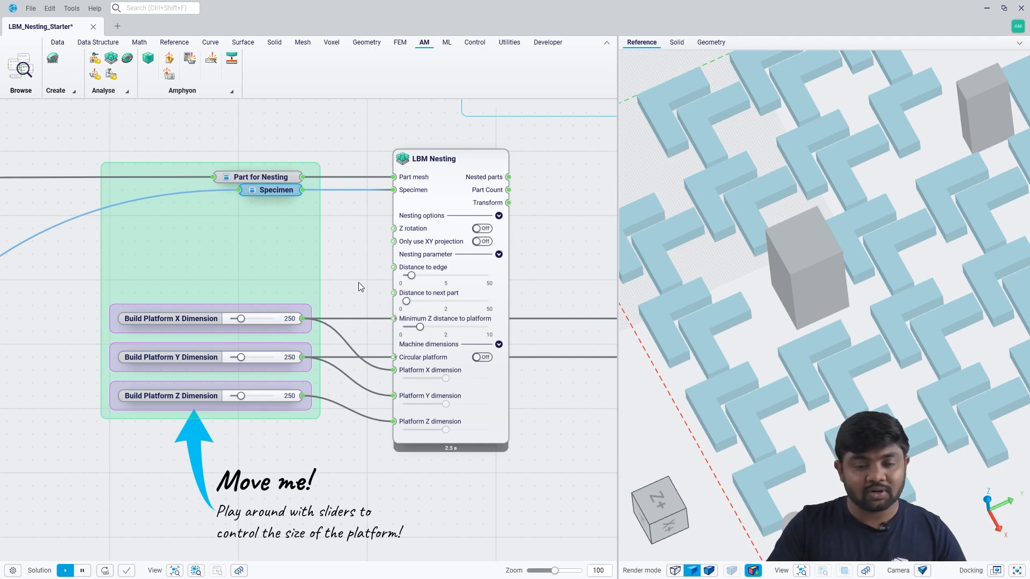
mouse_move(417, 271)
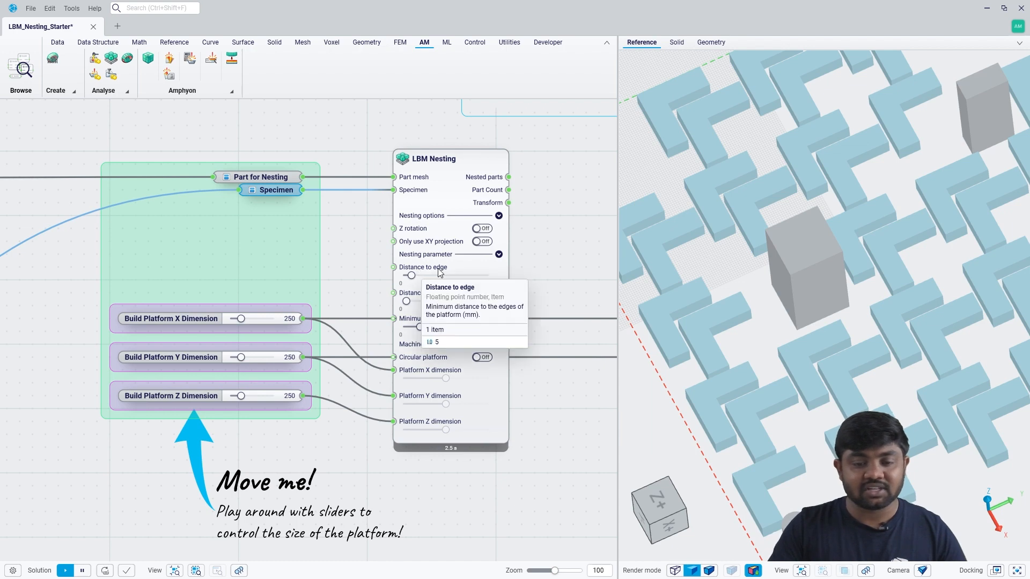
left_click(709, 571)
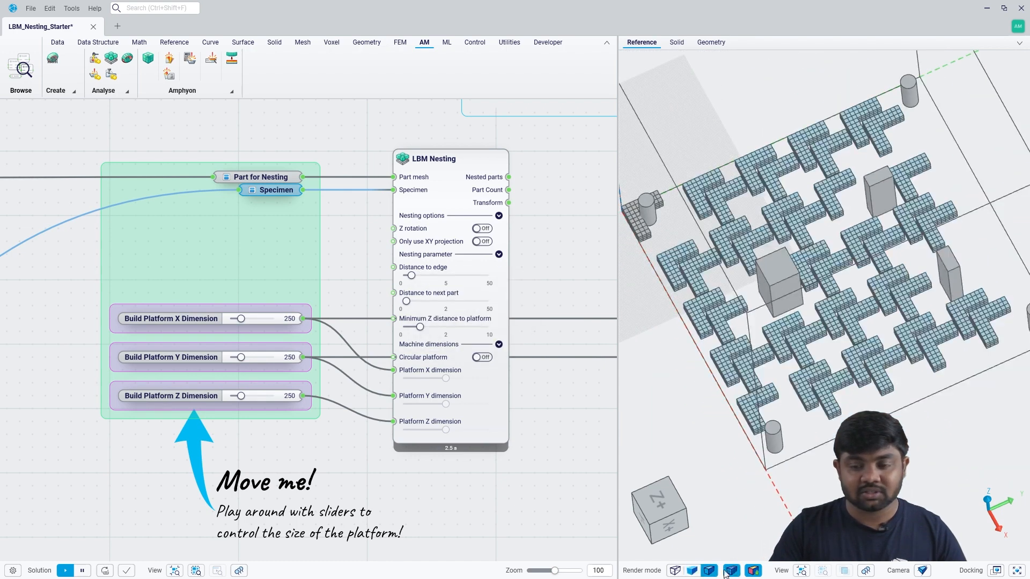
- Set LBM Nesting's Distance to edge to 9 and its Distance to next part to 5
right_click_drag(761, 456, 811, 397)
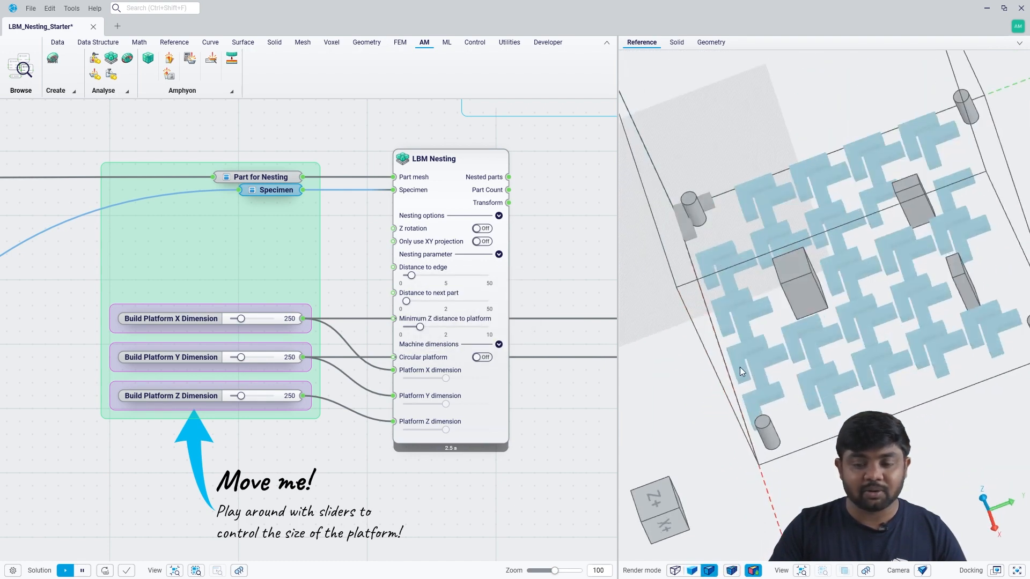
left_click_drag(411, 275, 418, 276)
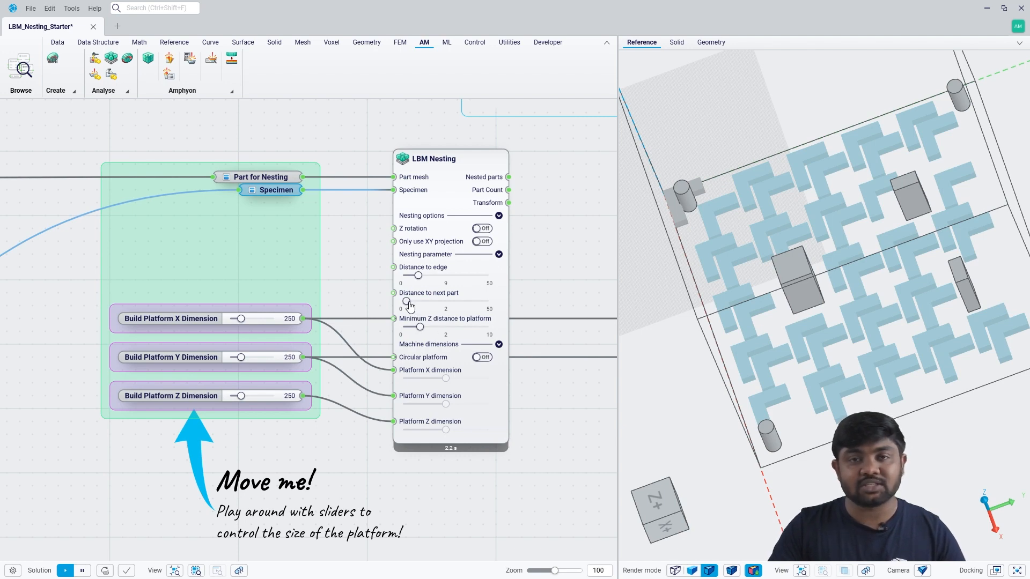
left_click_drag(406, 302, 412, 302)
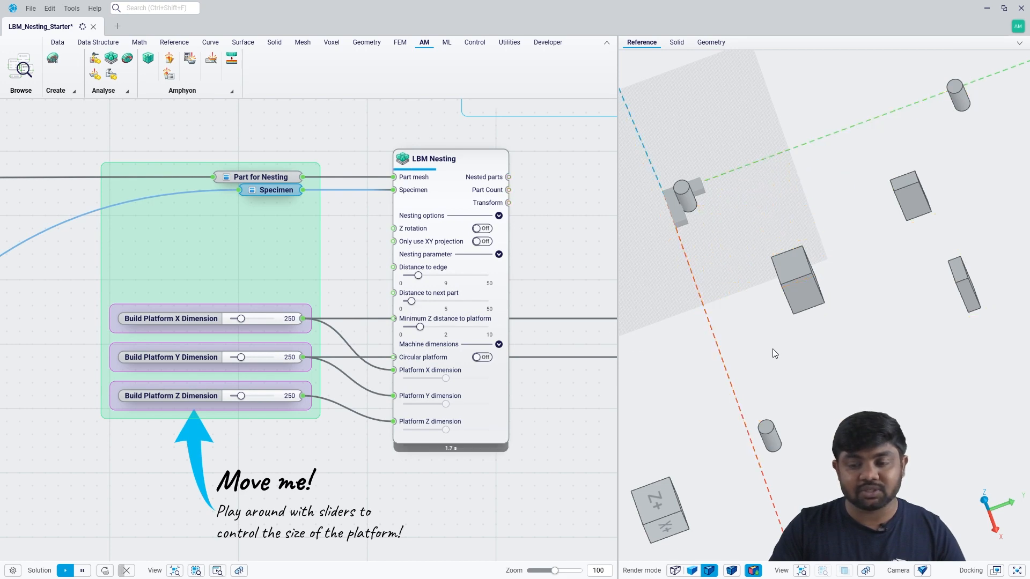
right_click_drag(838, 359, 848, 377)
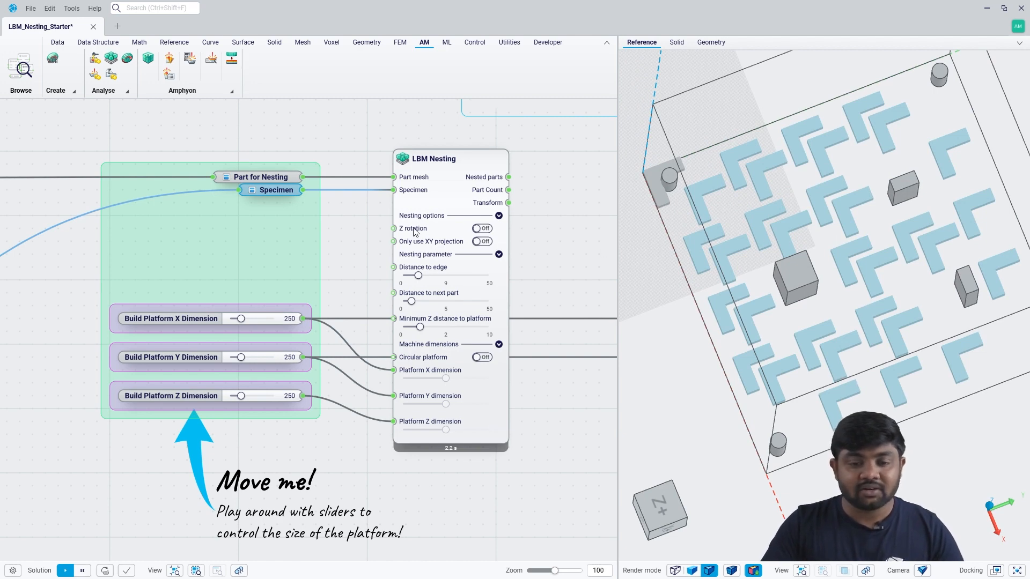
- Read the description of the Z rotation option on LBM Nesting and turn the option on
mouse_move(414, 232)
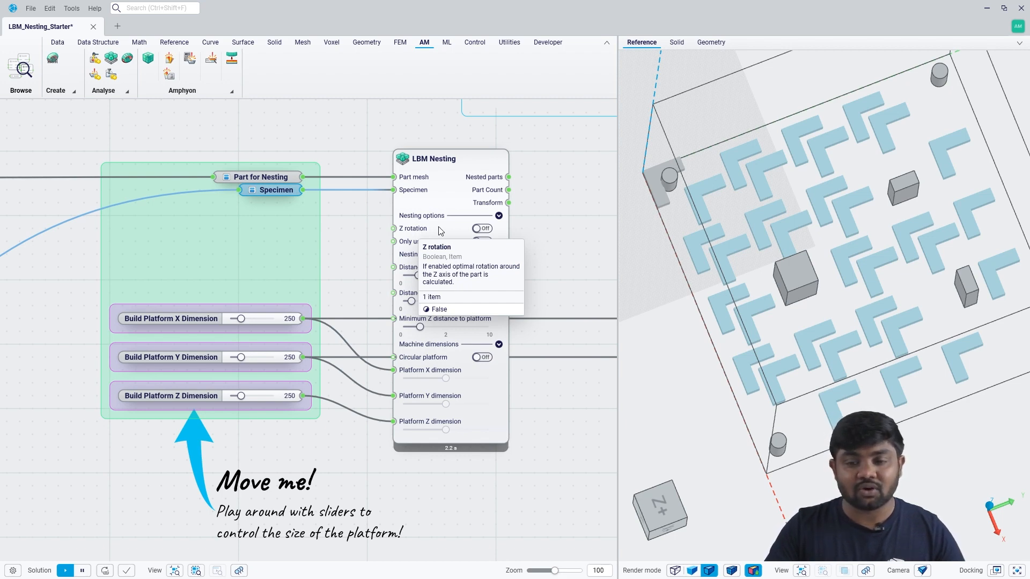
left_click(284, 178)
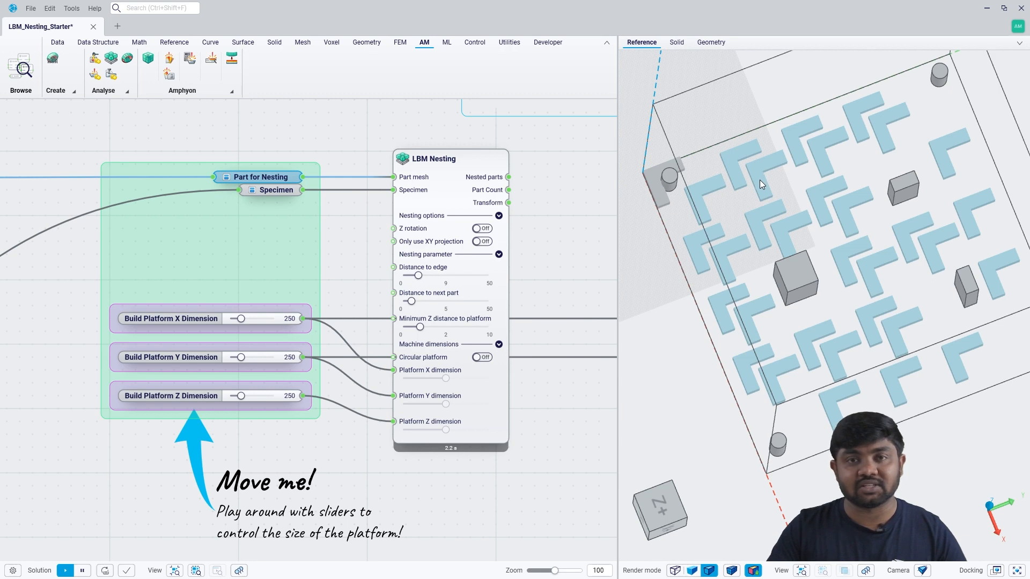
left_click(485, 229)
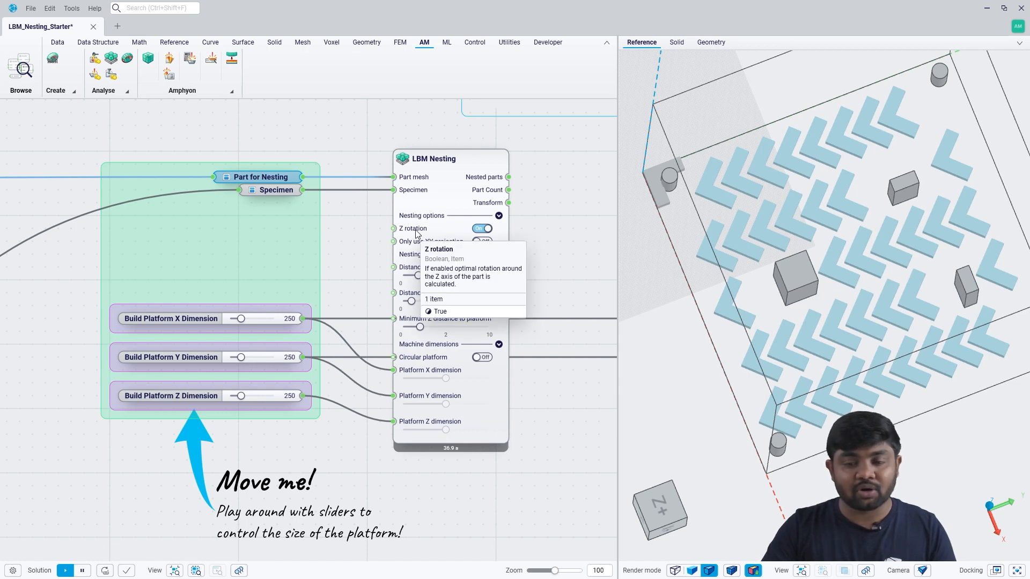
scroll(439, 245, "up", 5)
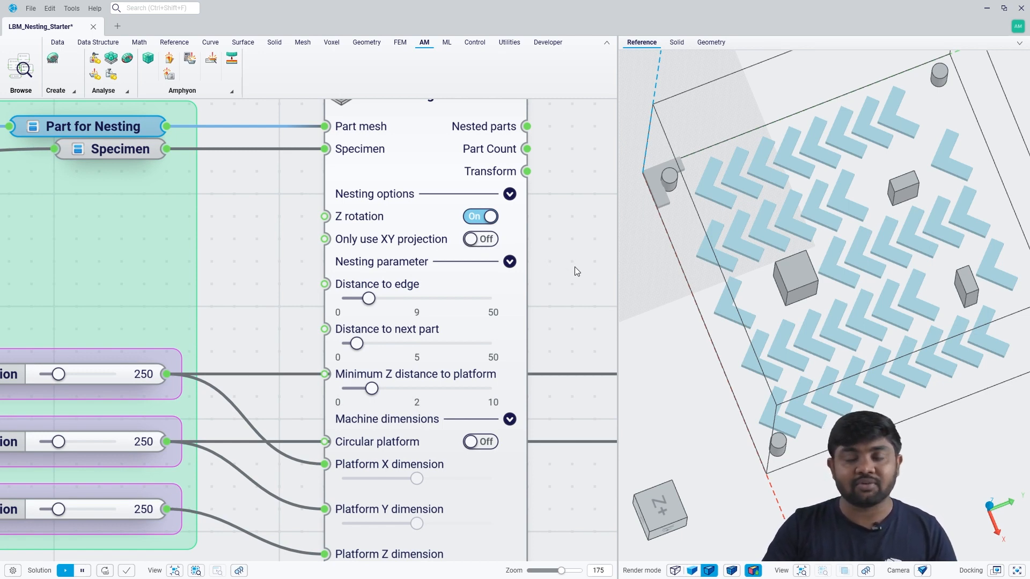
- Choose L-Shape 3D as the part to nest in the Part Selection section
scroll(587, 273, "down", 7)
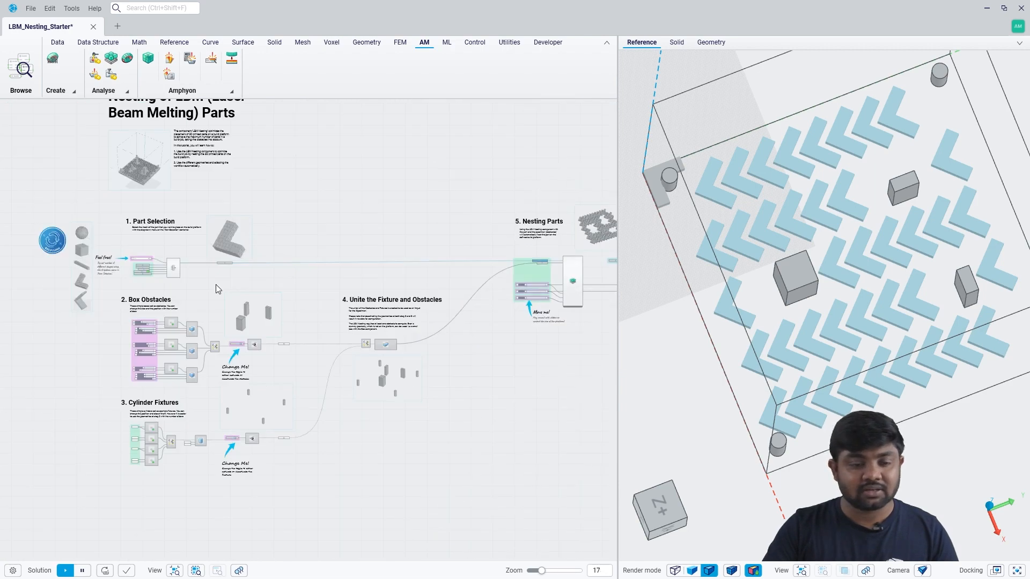
left_click(142, 262)
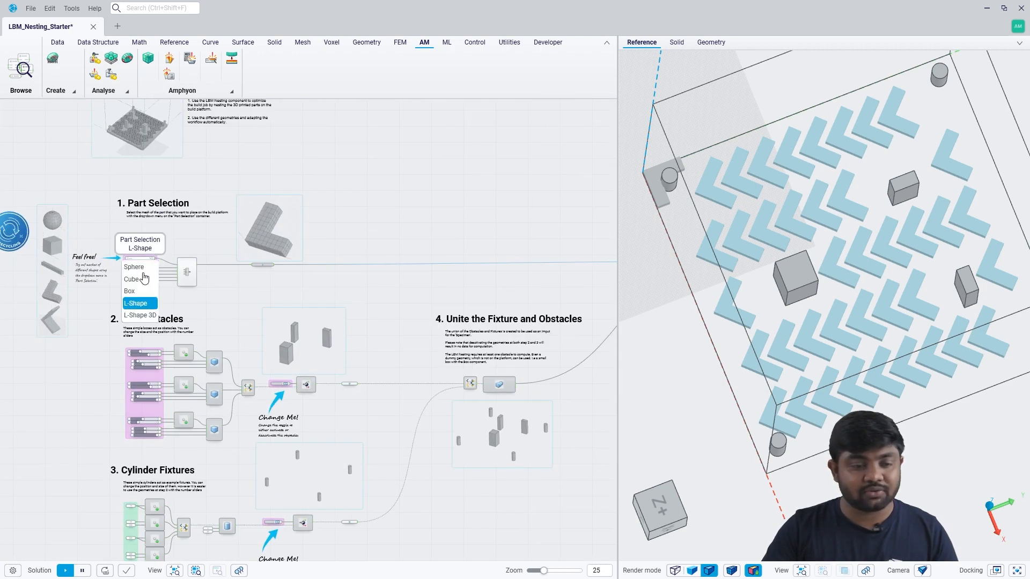
left_click(138, 321)
middle_click_drag(782, 258, 779, 212)
scroll(798, 209, "down", 3)
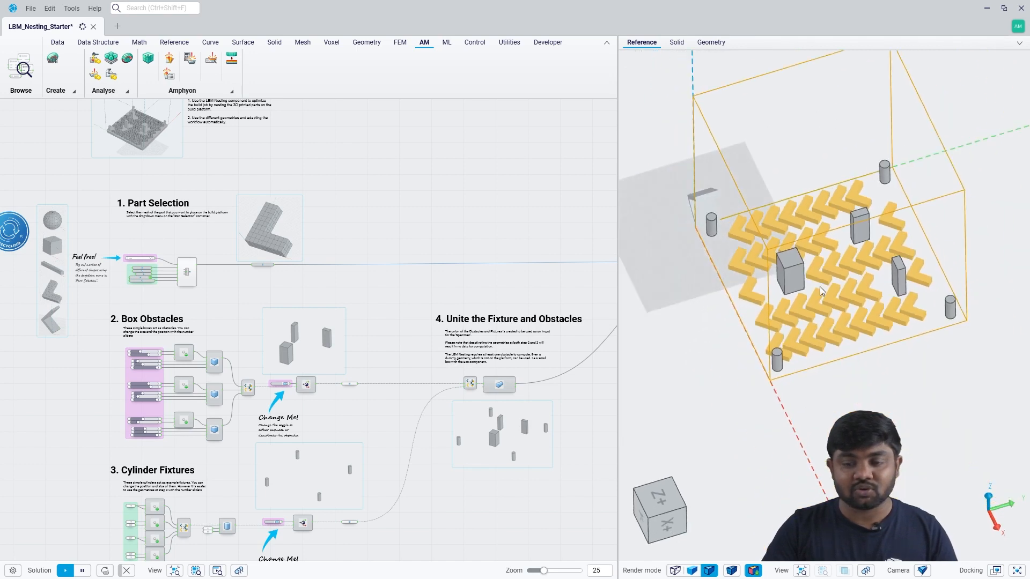
- Turn on Only use XY projection for LBM Nesting and examine the spacing of the nested 3D L-shapes from above
middle_click_drag(530, 315, 273, 305)
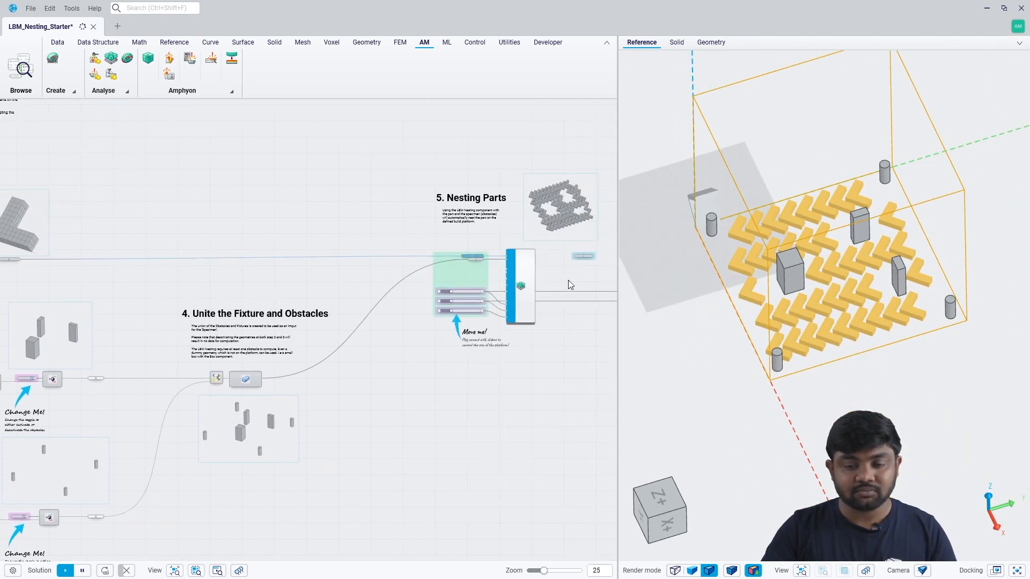
scroll(569, 279, "up", 6)
scroll(762, 318, "up", 5)
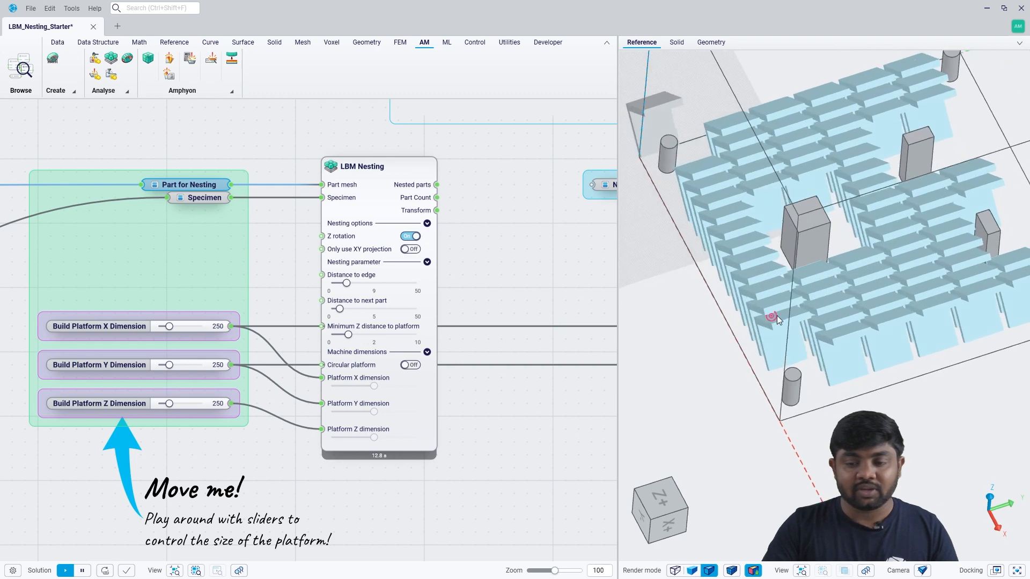
scroll(754, 311, "up", 3)
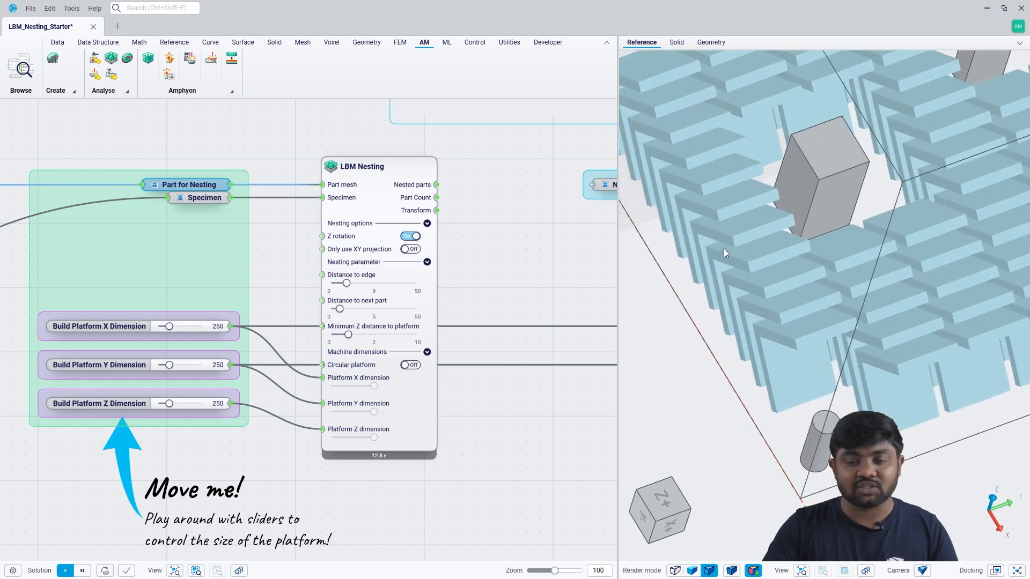
middle_click_drag(723, 249, 773, 227)
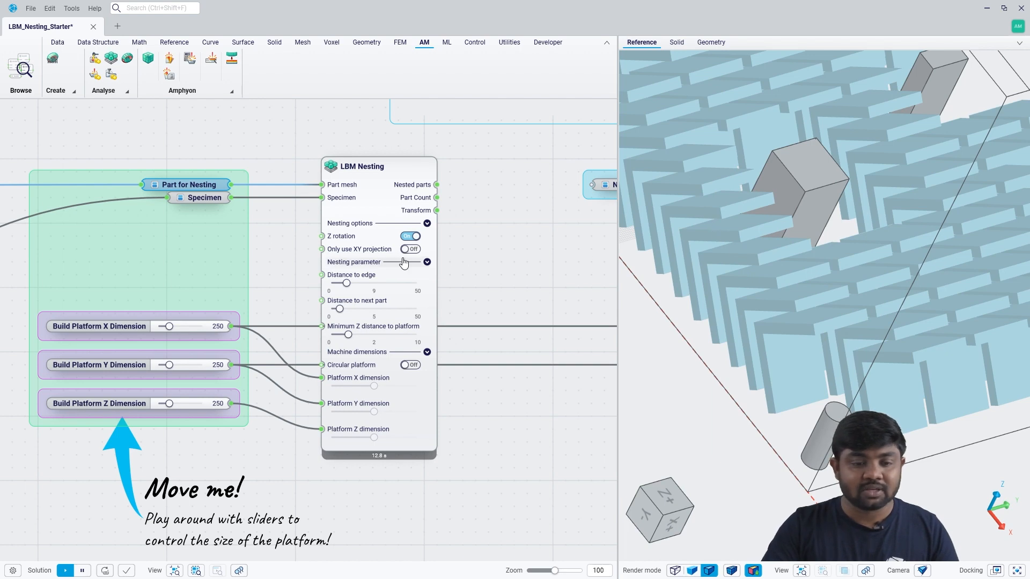
mouse_move(388, 252)
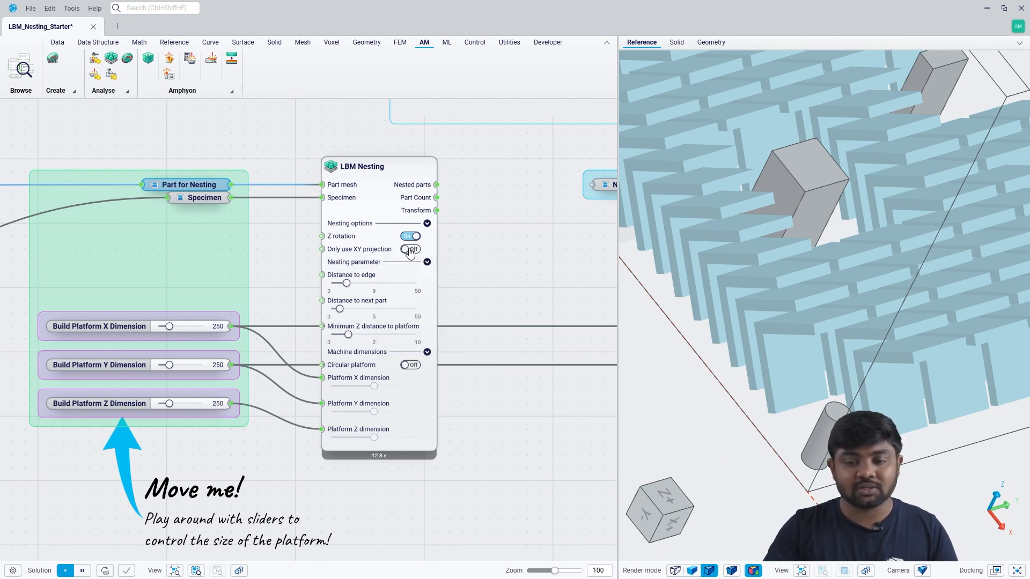
left_click(410, 249)
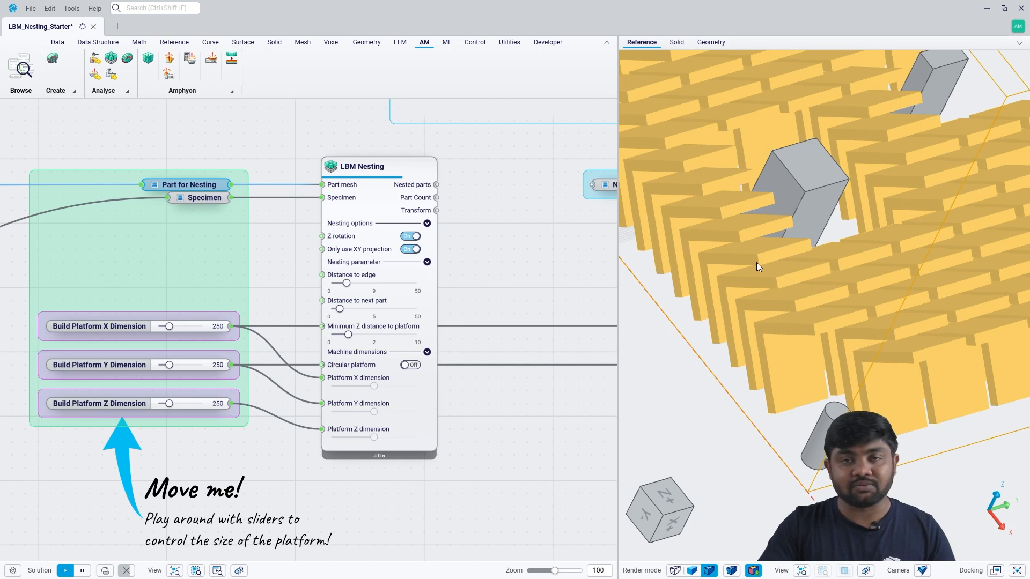
scroll(764, 253, "down", 4)
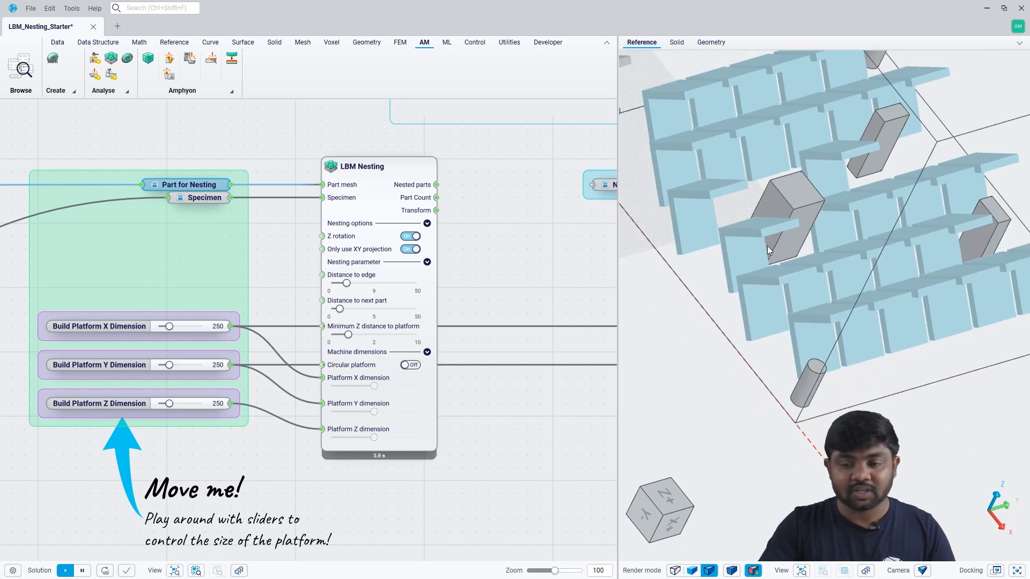
middle_click_drag(751, 255, 730, 258)
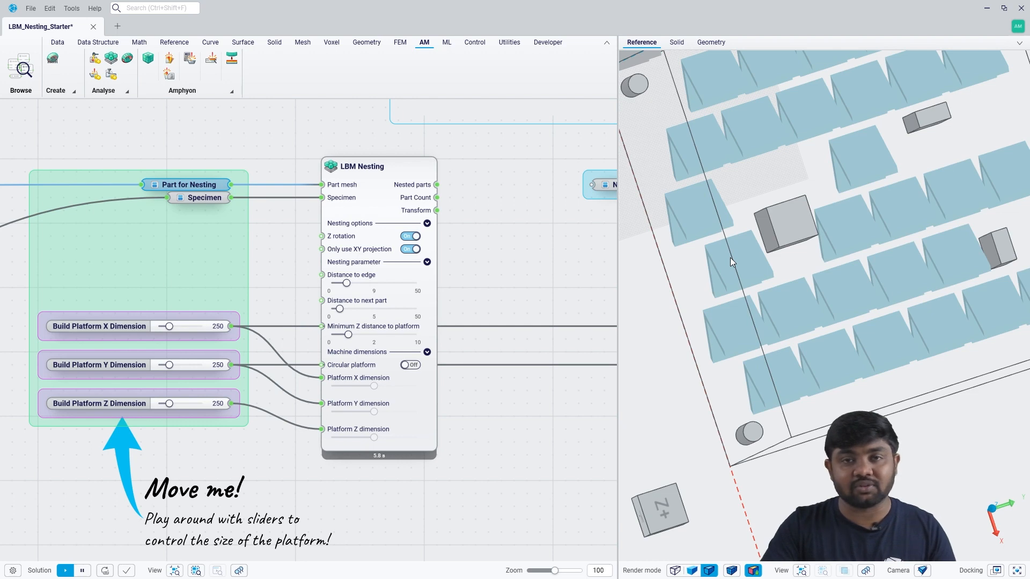
- Connect the Nested parts output of LBM Nesting to the Nested Parts container
middle_click_drag(550, 269, 508, 282)
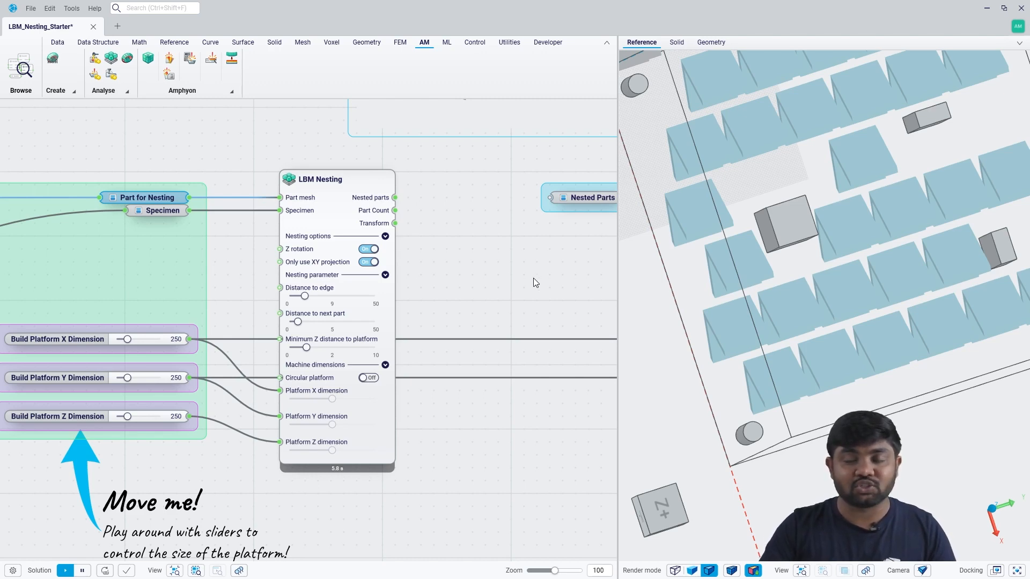
mouse_move(366, 209)
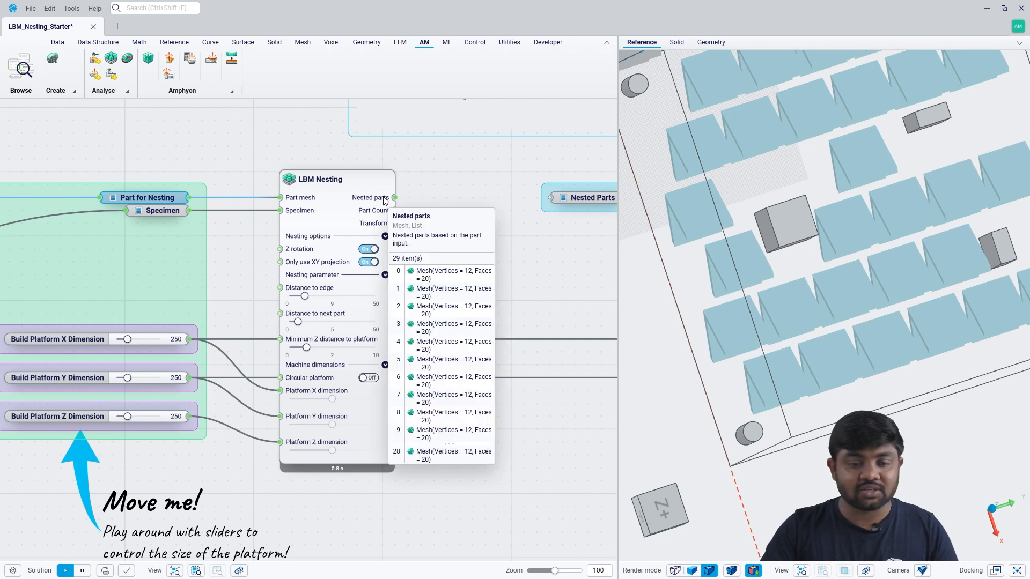
left_click_drag(395, 197, 547, 200)
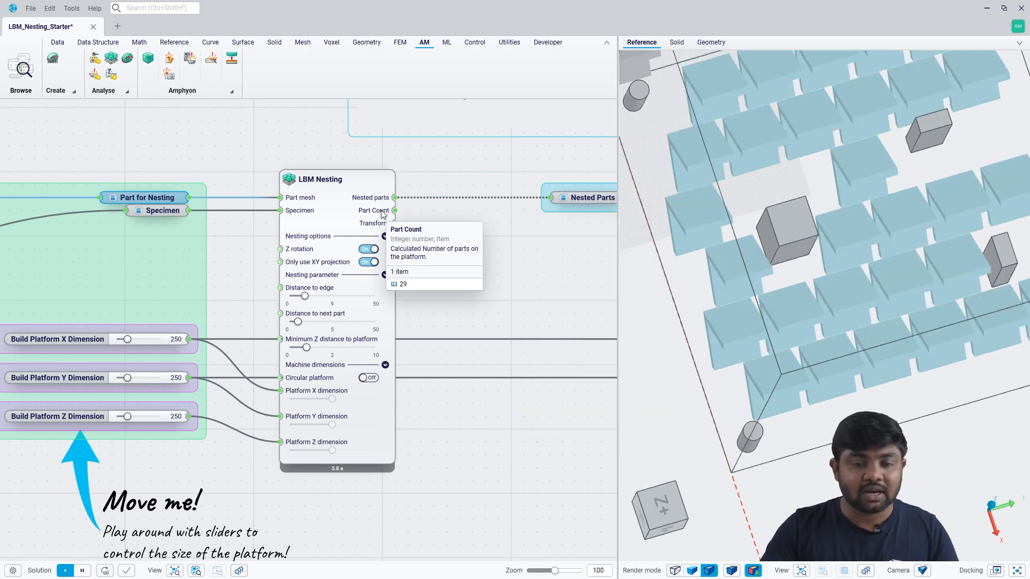
- Attach a value display panel to the Part Count output of LBM Nesting
right_click(420, 211)
left_click(422, 262)
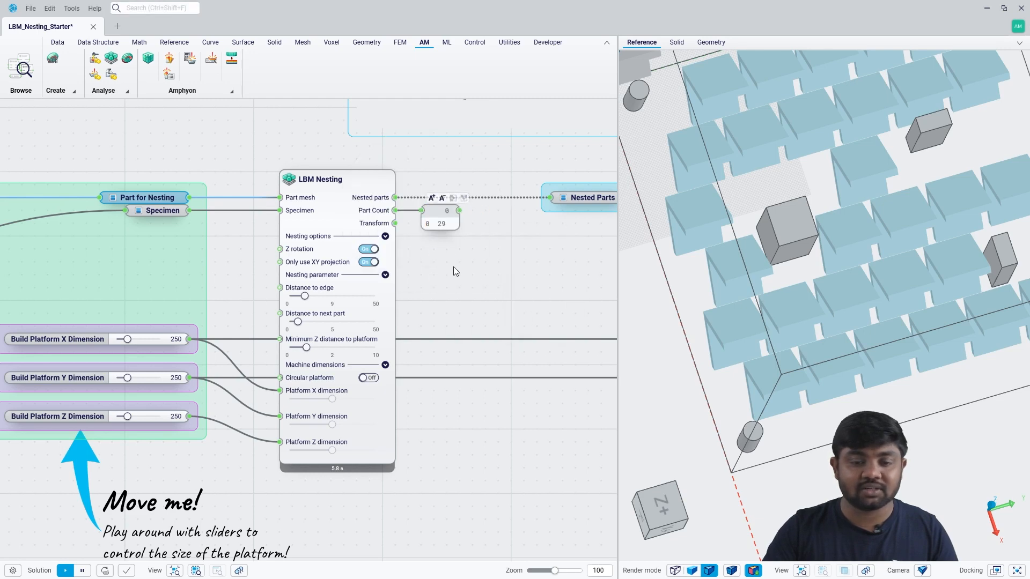
mouse_move(386, 229)
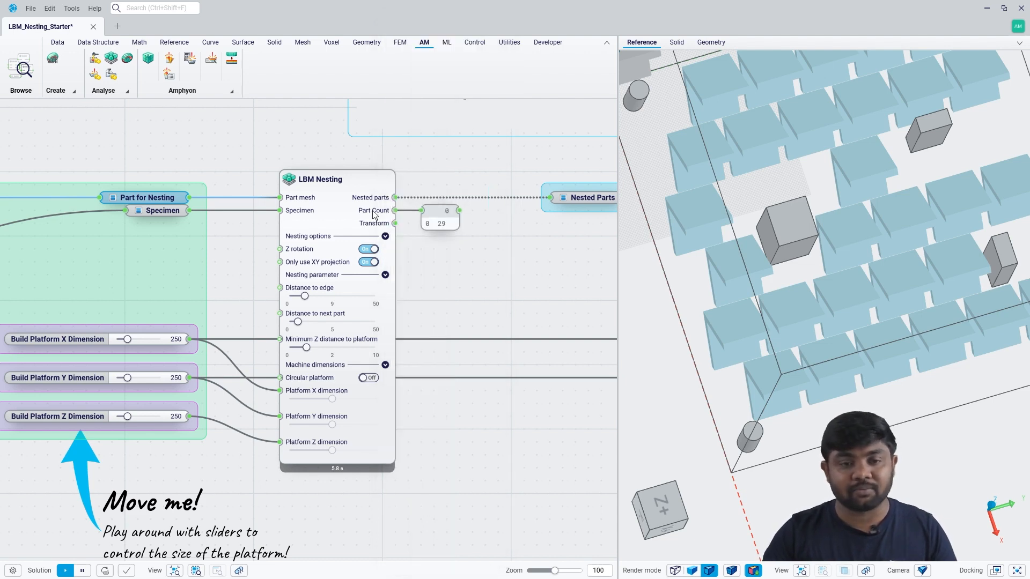
mouse_move(403, 212)
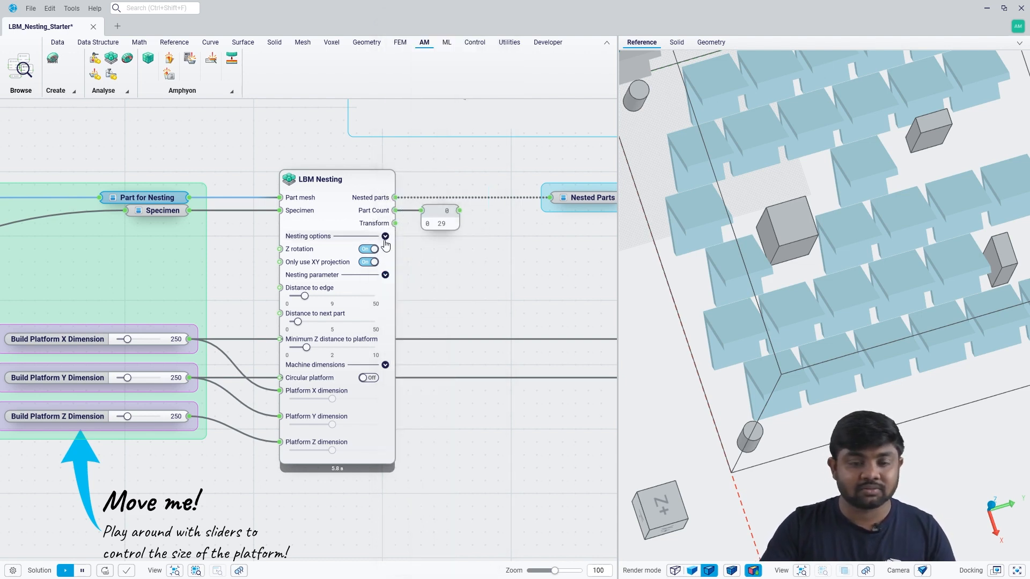